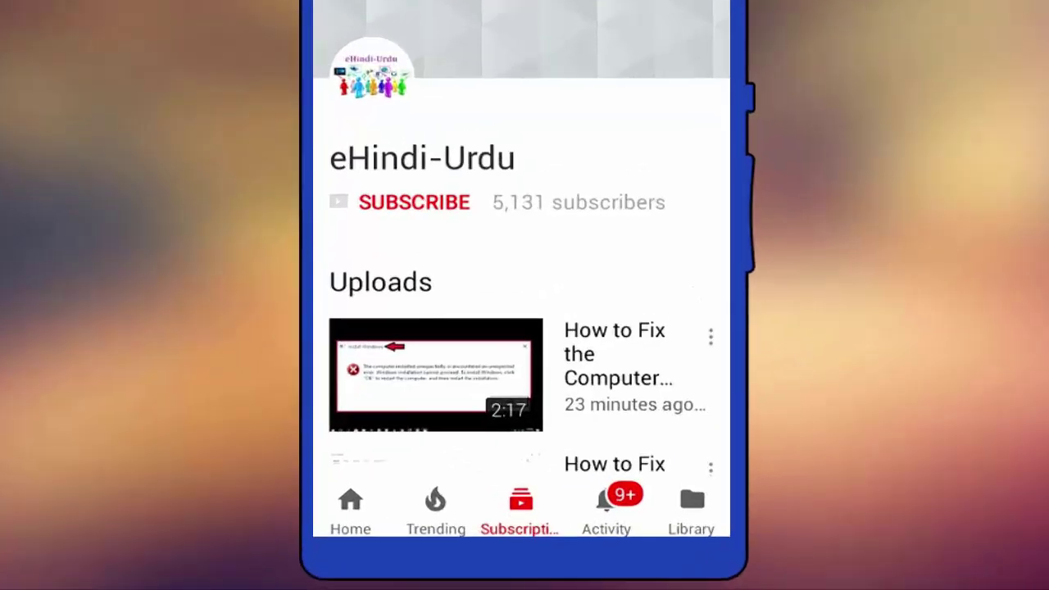
- Subscribe to eHindi-Urdu and set its bell to all notifications
click(443, 317)
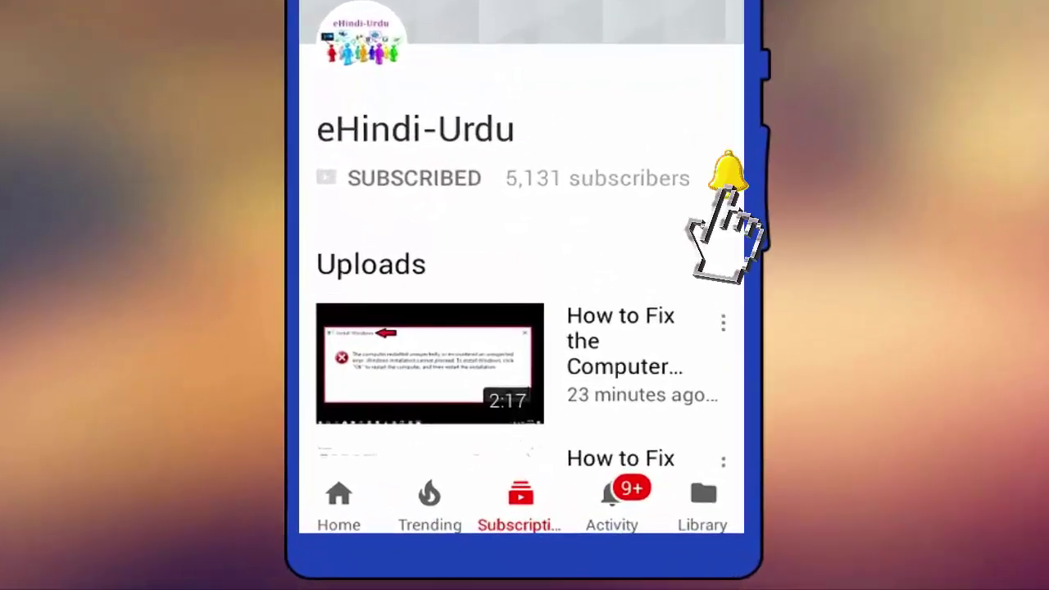
click(725, 181)
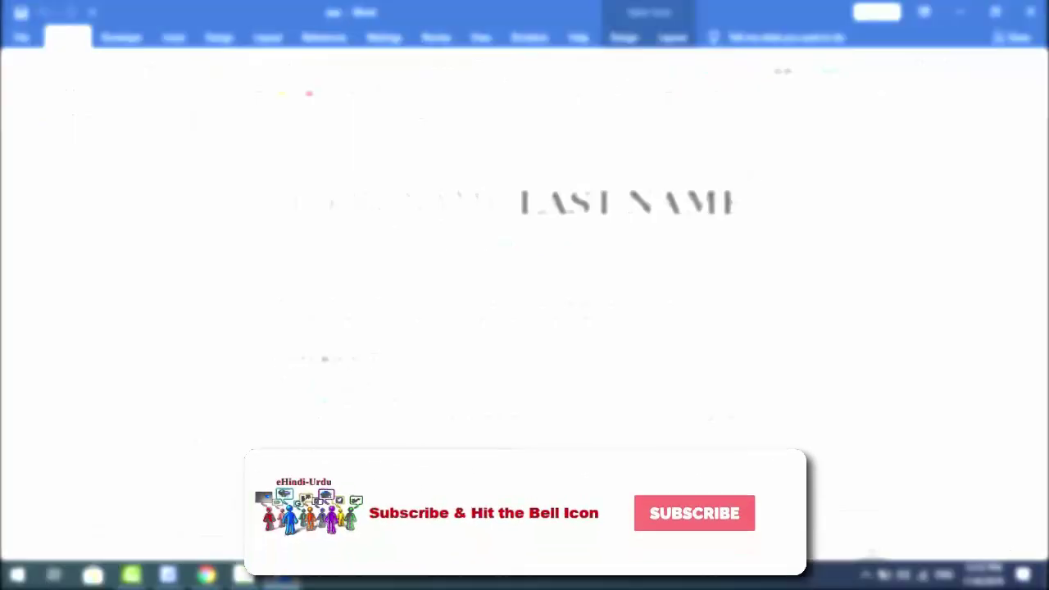
key(ctrl+p)
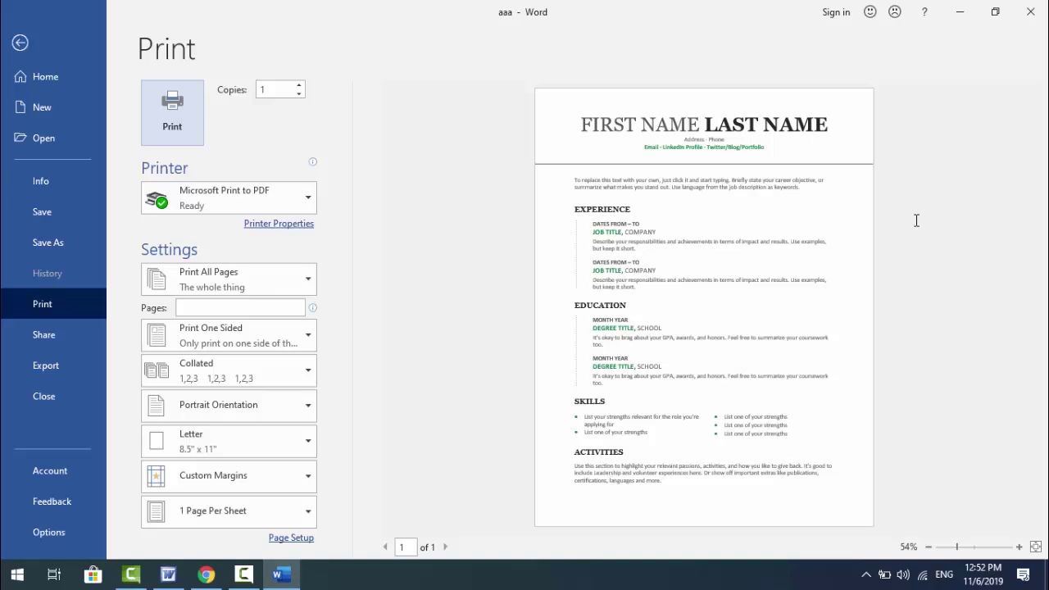
click(21, 44)
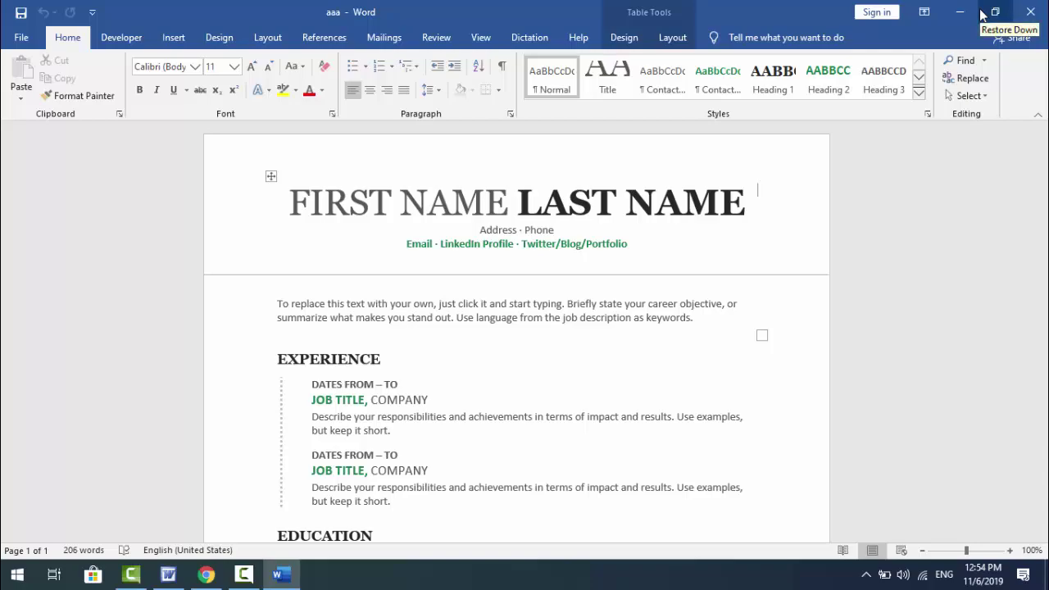
key(super+d)
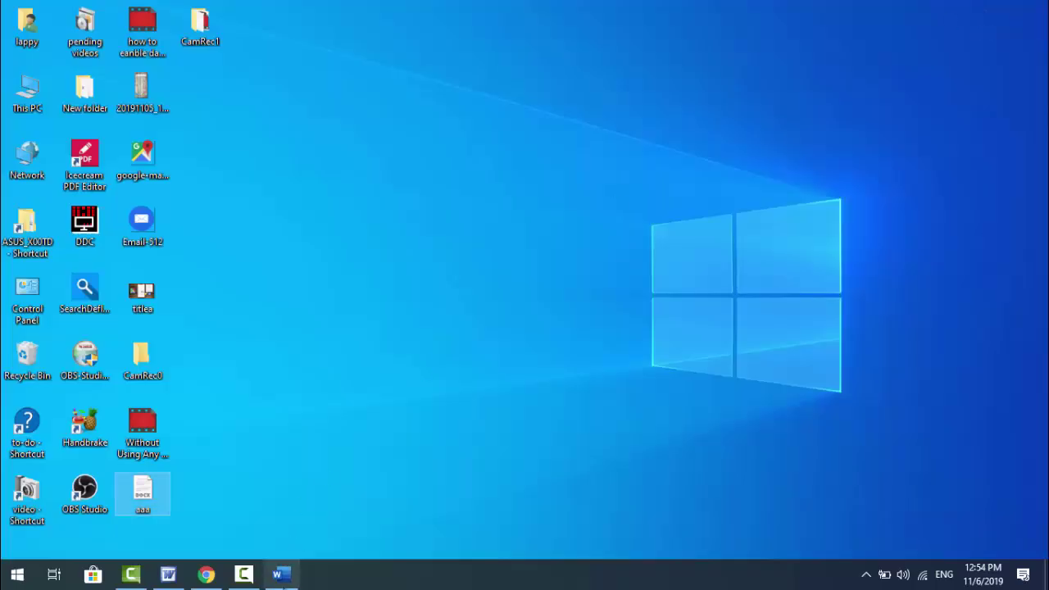
click(281, 574)
key(ctrl+p)
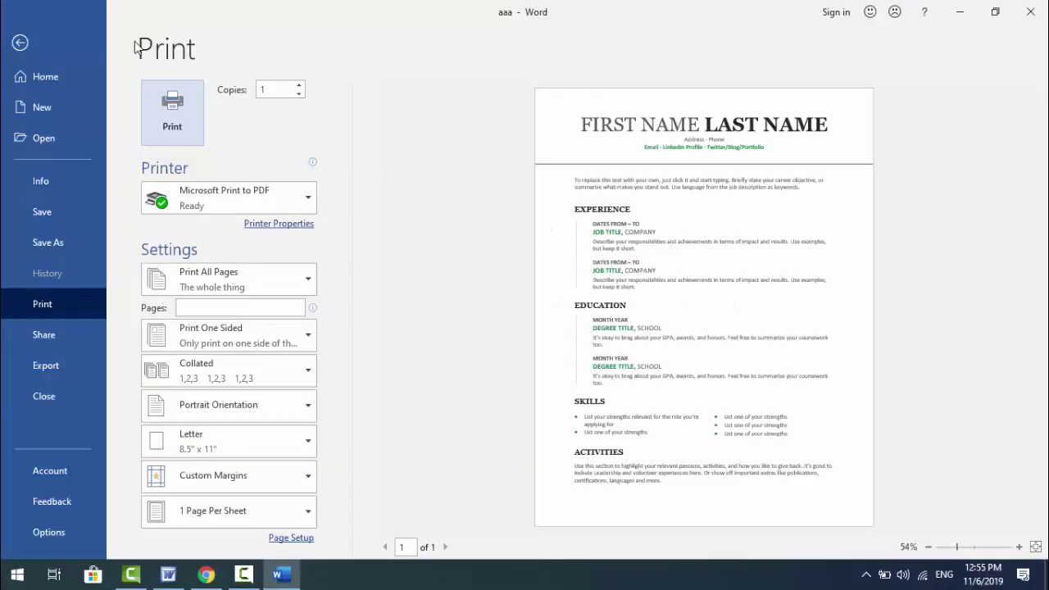
click(20, 43)
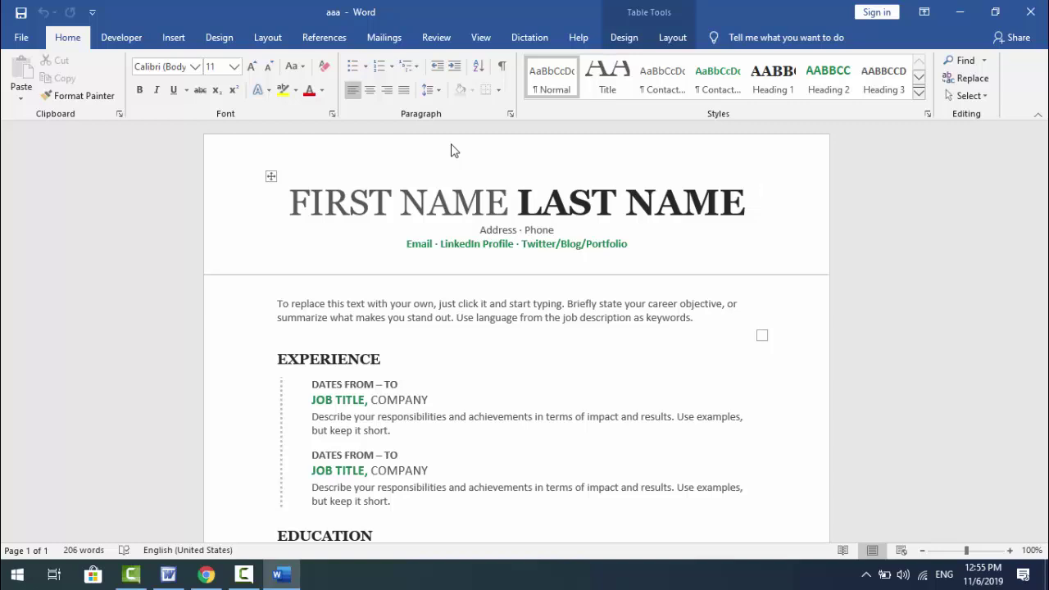
- Open the Save As page from Word's File menu for the aaa resume
click(22, 37)
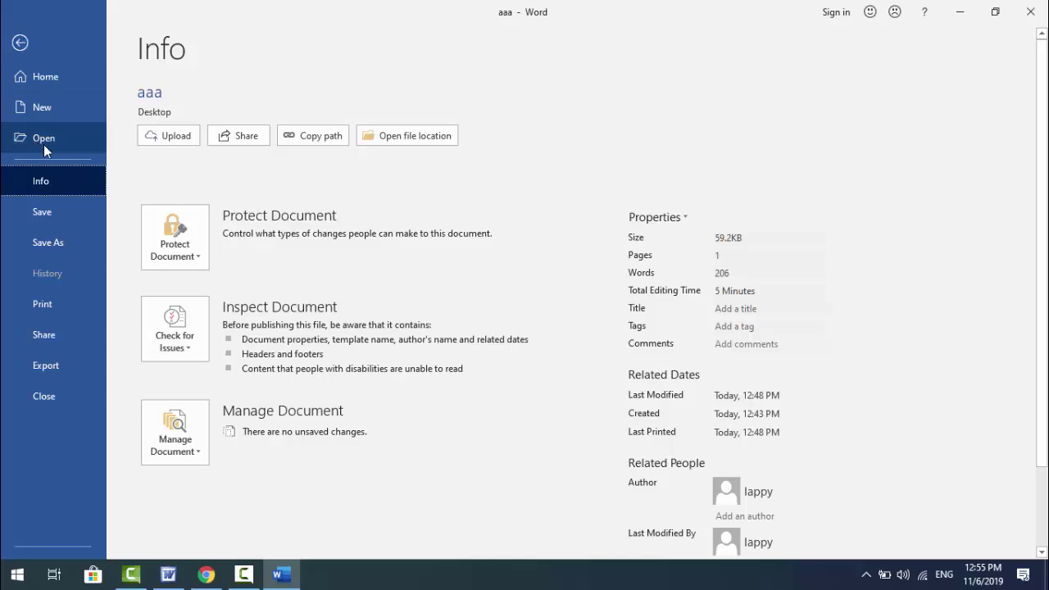
click(23, 53)
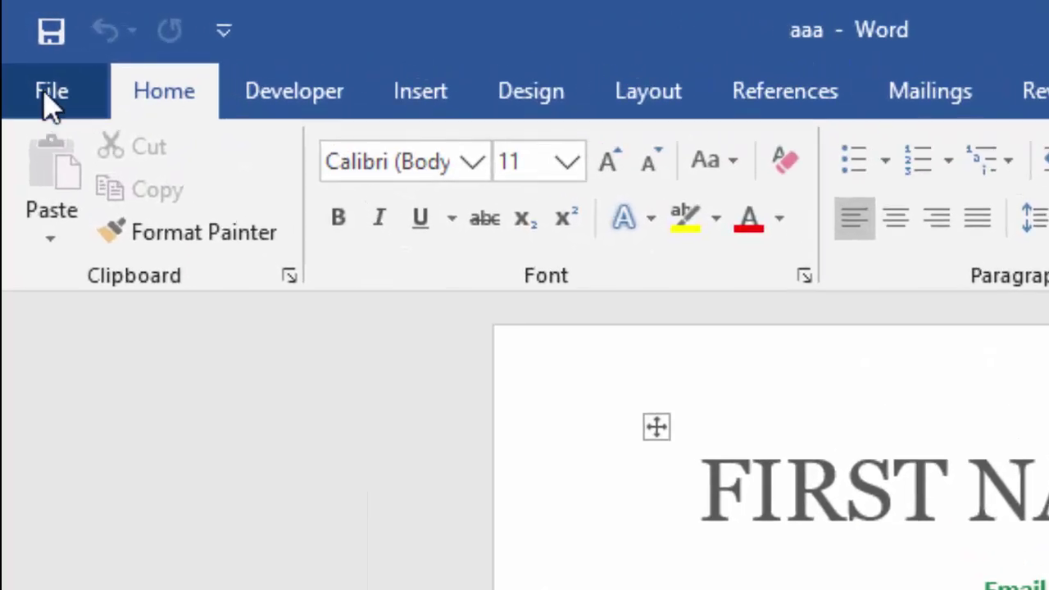
click(45, 88)
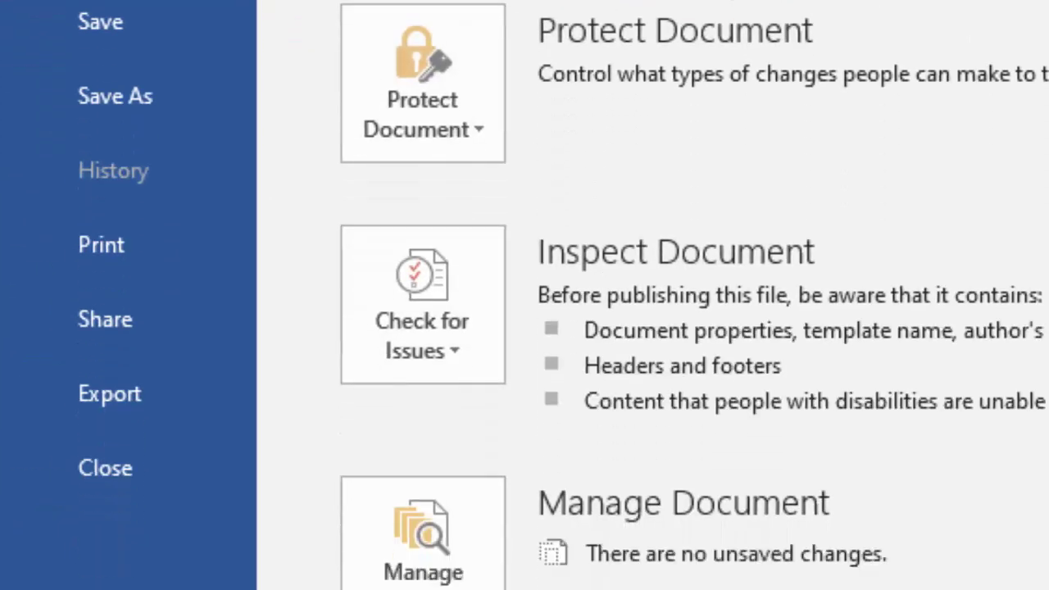
click(77, 136)
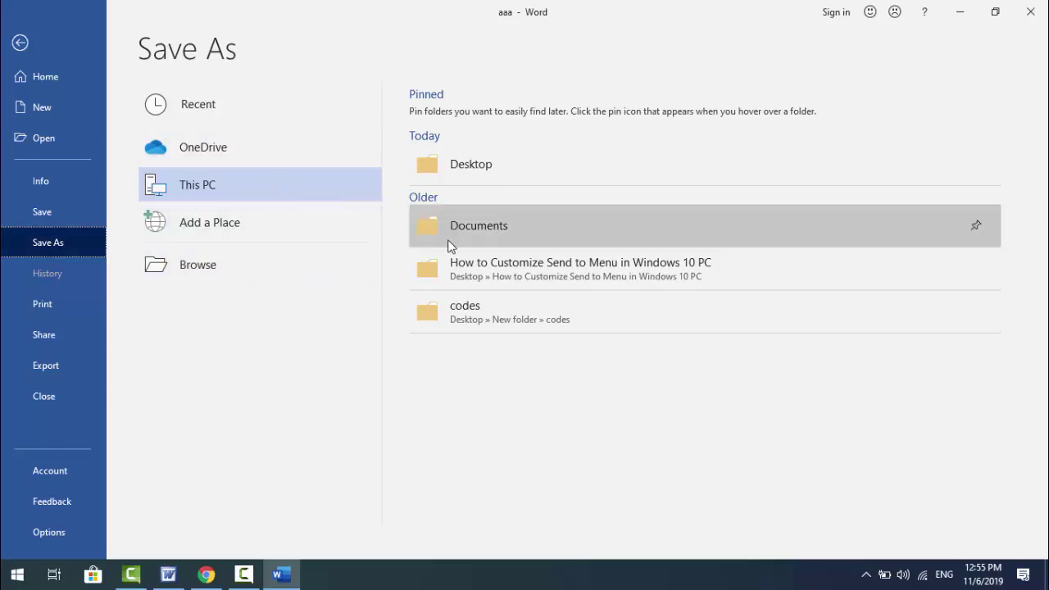
- Export aaa as a PDF to the Desktop, then go back to the document
click(446, 179)
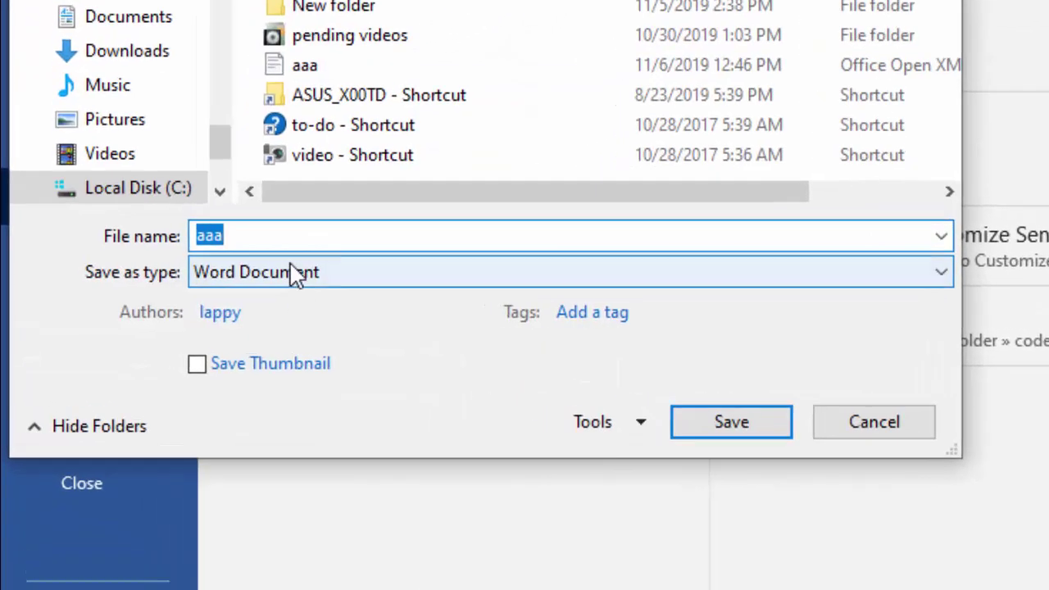
click(295, 274)
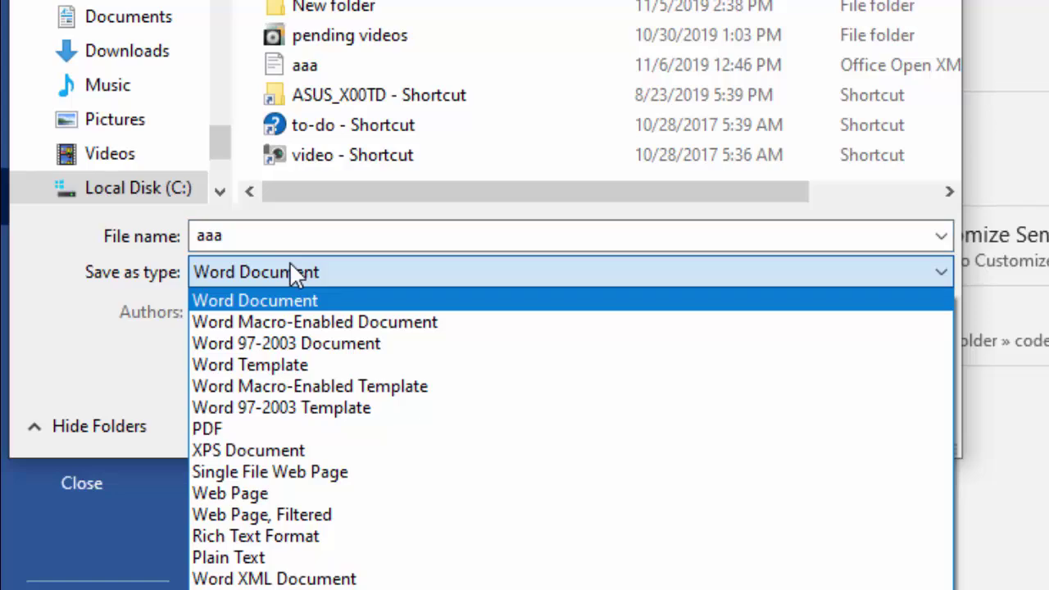
click(286, 429)
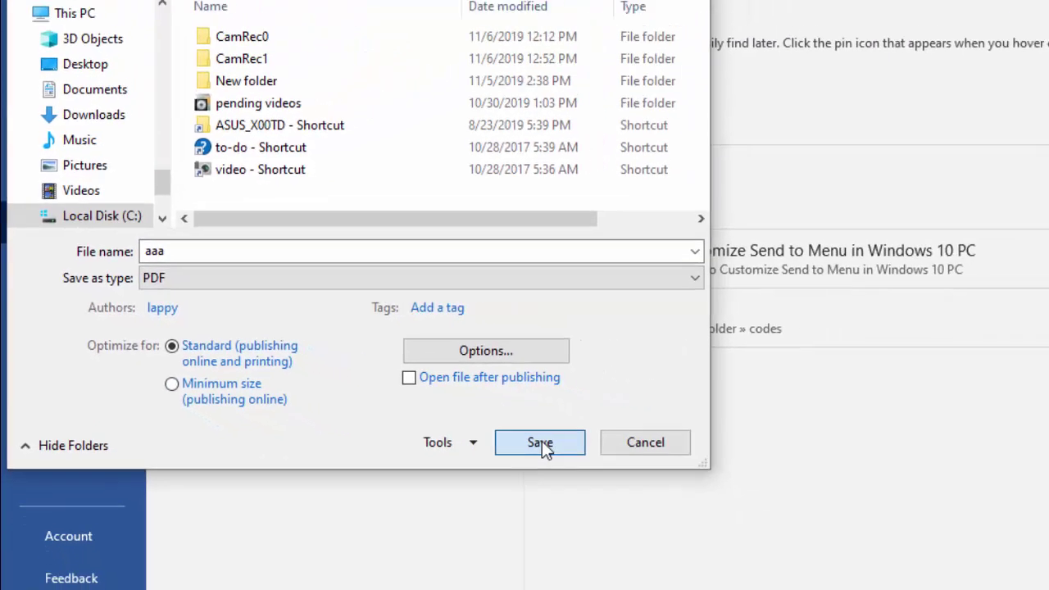
click(713, 495)
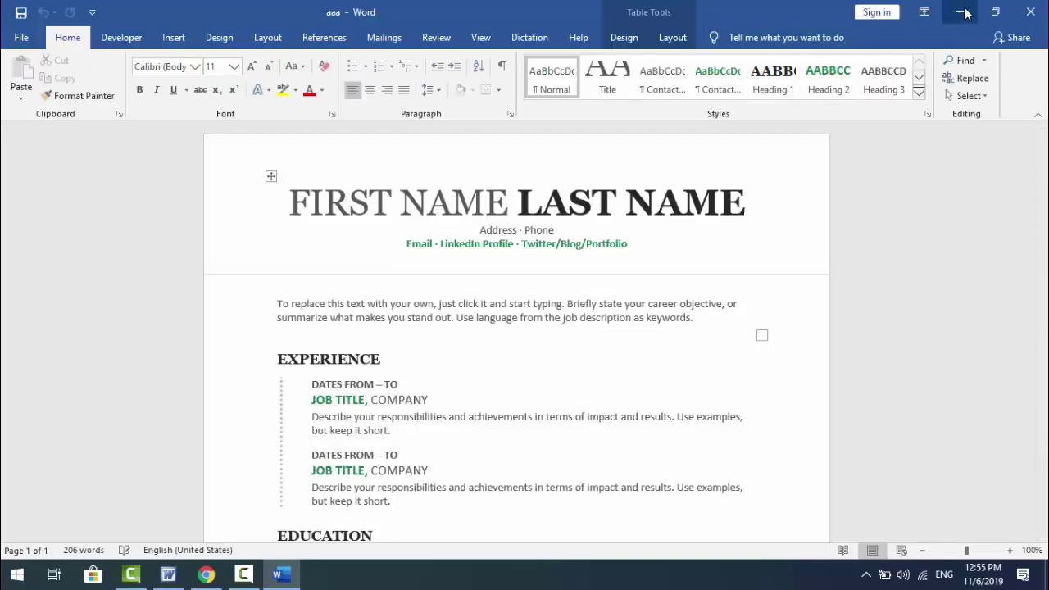
click(963, 12)
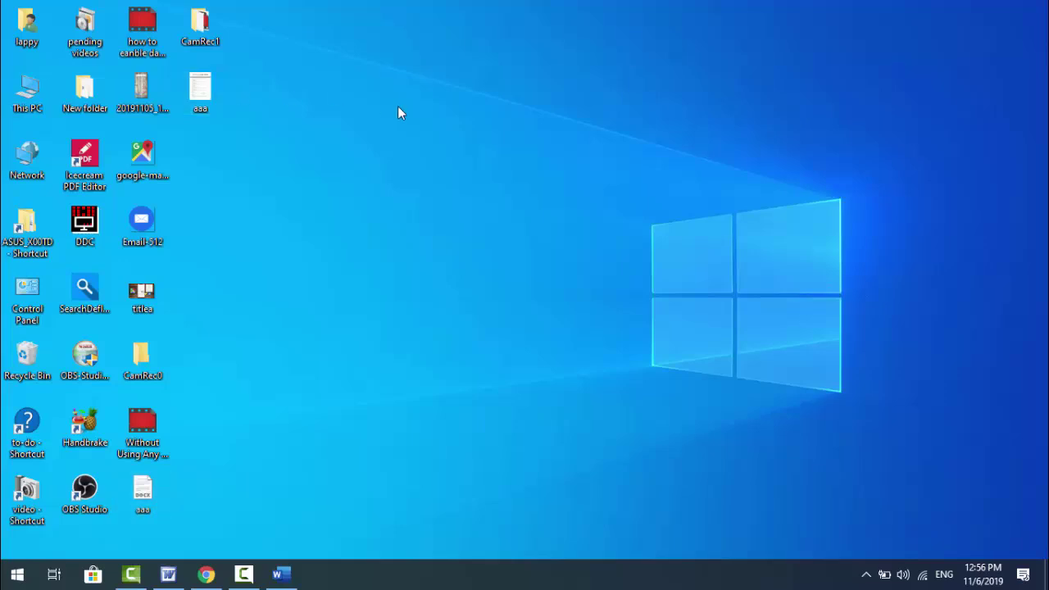
- Refresh the desktop so the new aaa PDF appears
click(458, 150)
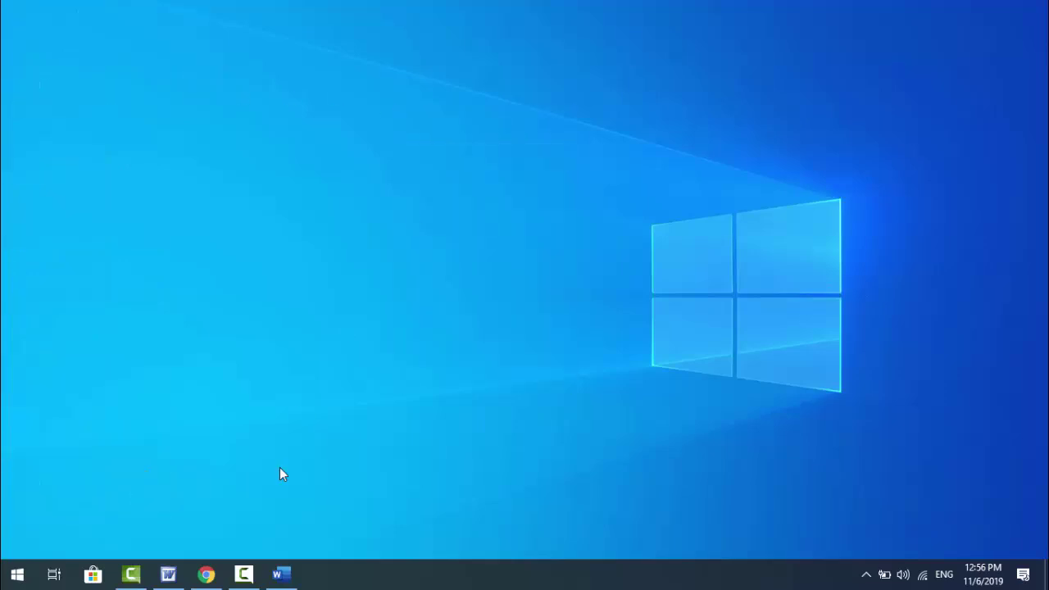
- Return to Word and clear Print in background under File > Options > Advanced
click(279, 575)
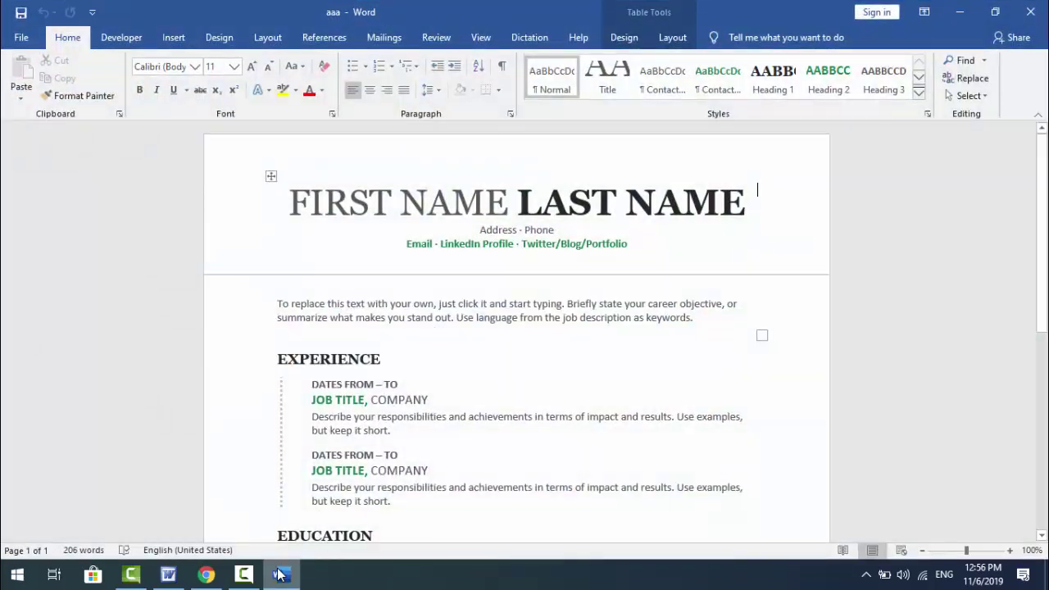
click(17, 37)
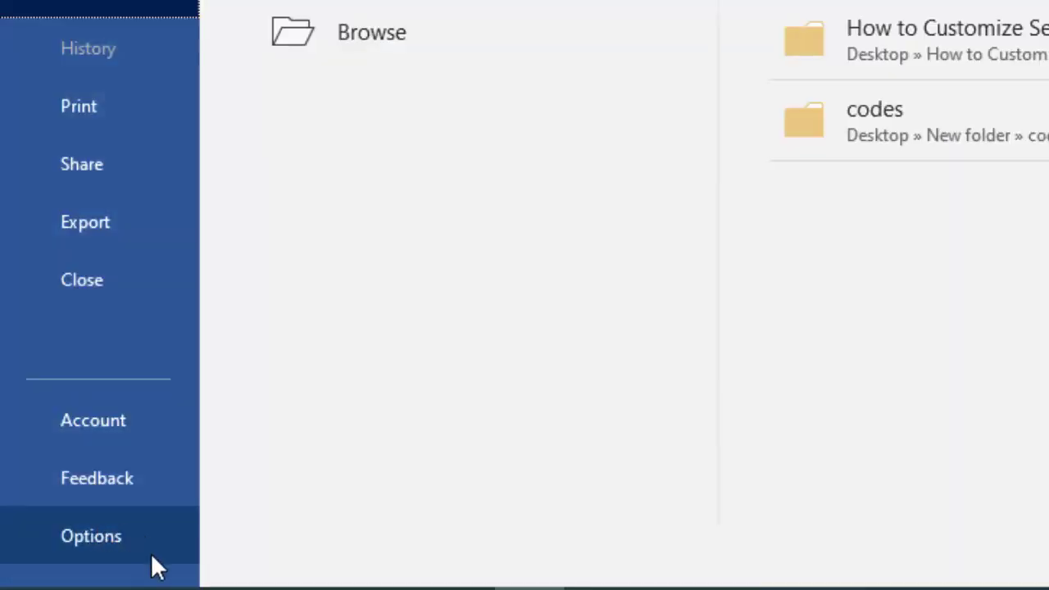
click(117, 543)
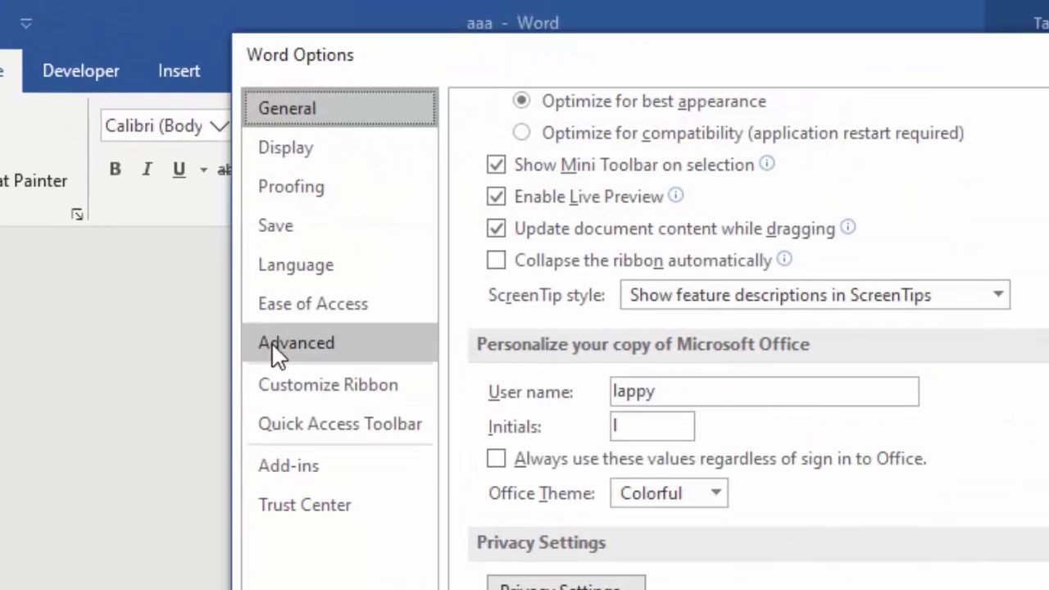
click(272, 342)
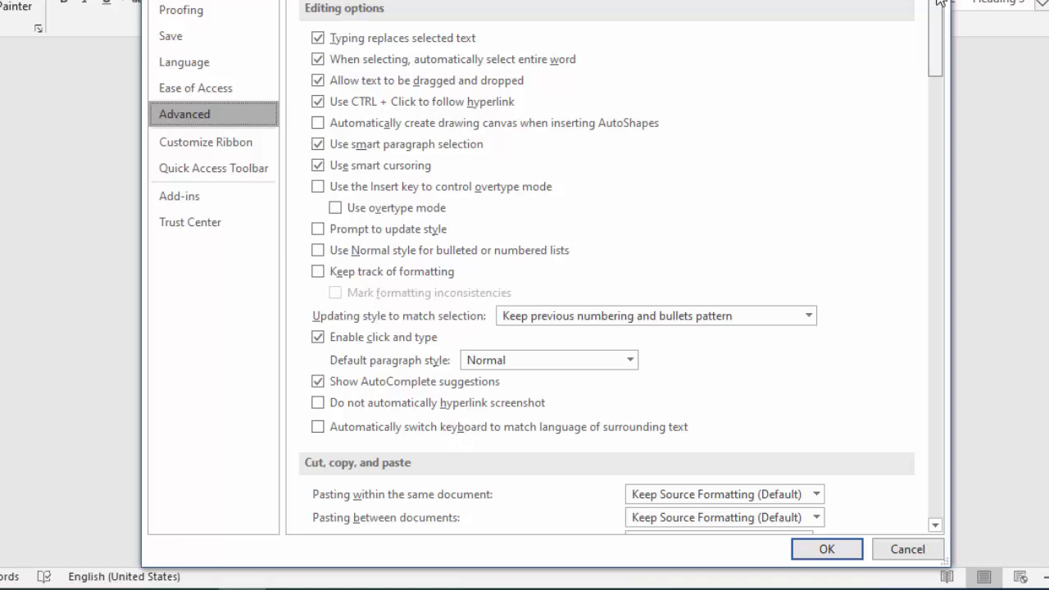
drag(937, 41, 935, 278)
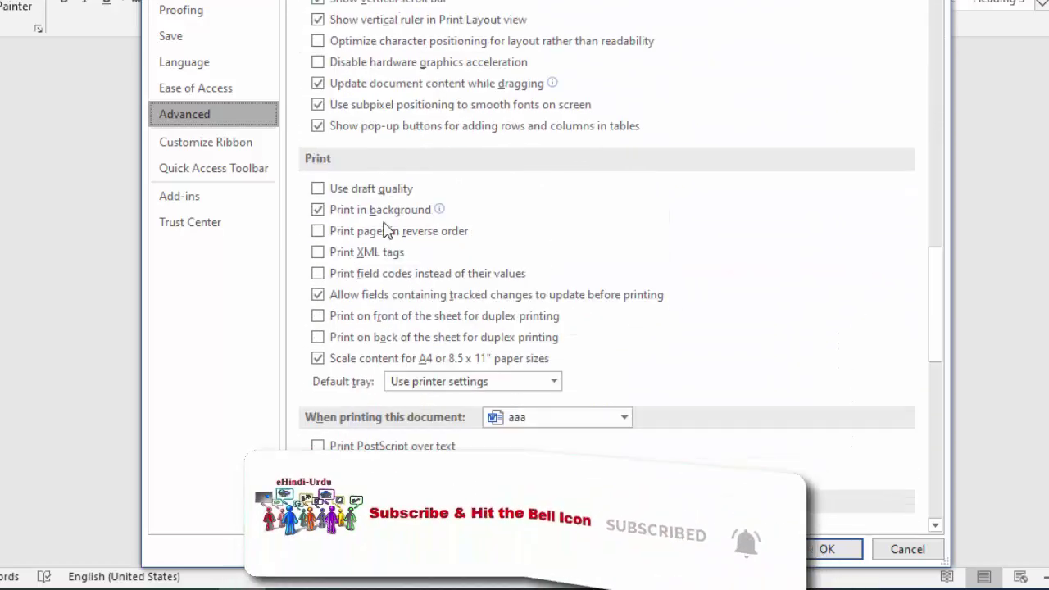
click(358, 216)
mouse_move(380, 210)
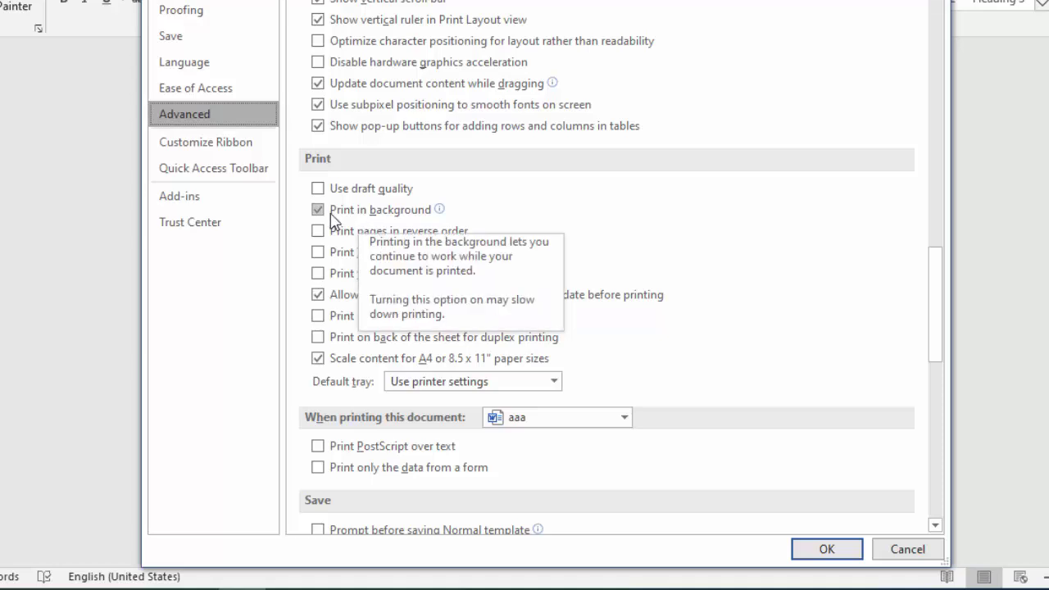
click(332, 215)
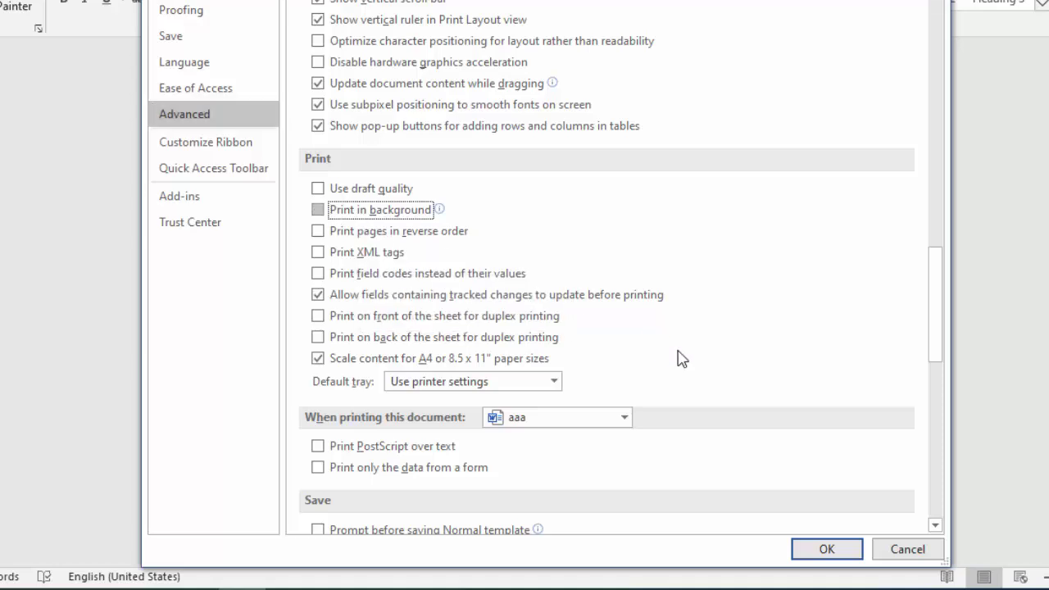
- Confirm the Options change, minimize Word, and open Control Panel by searching 'cp'
click(820, 548)
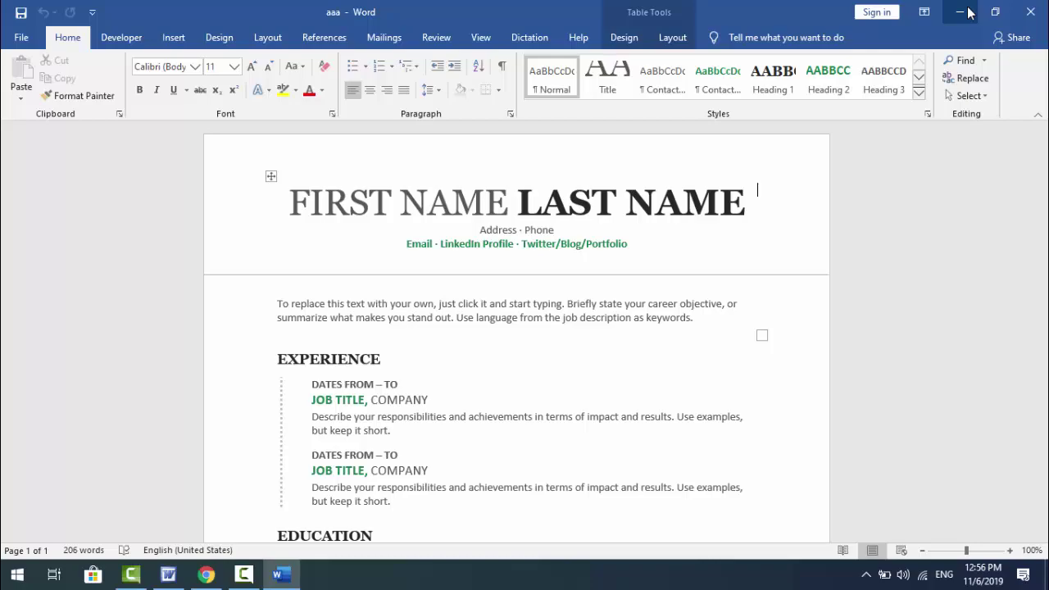
click(964, 12)
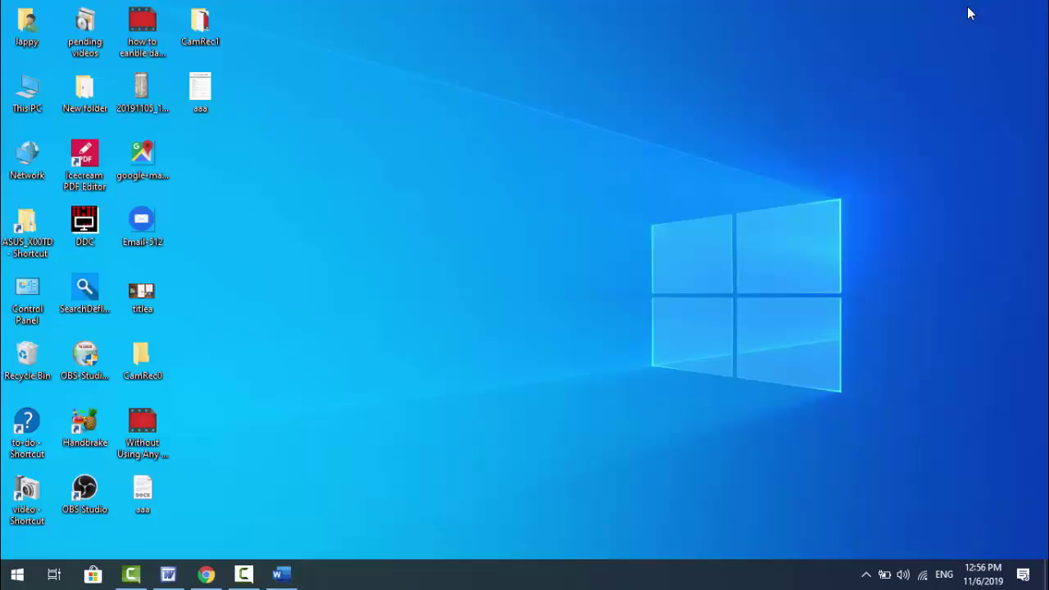
key(super)
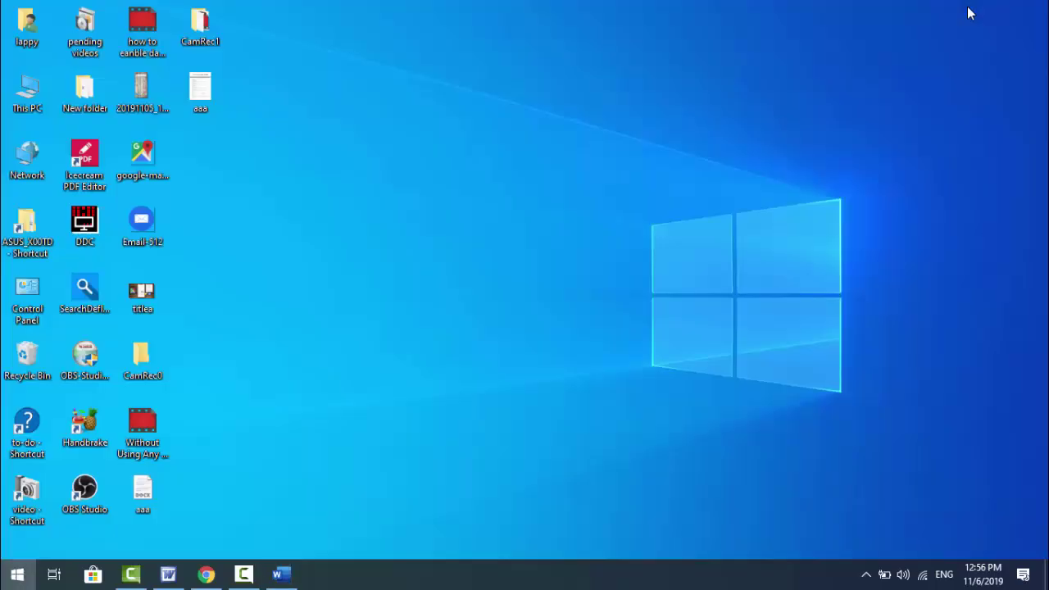
text(cp)
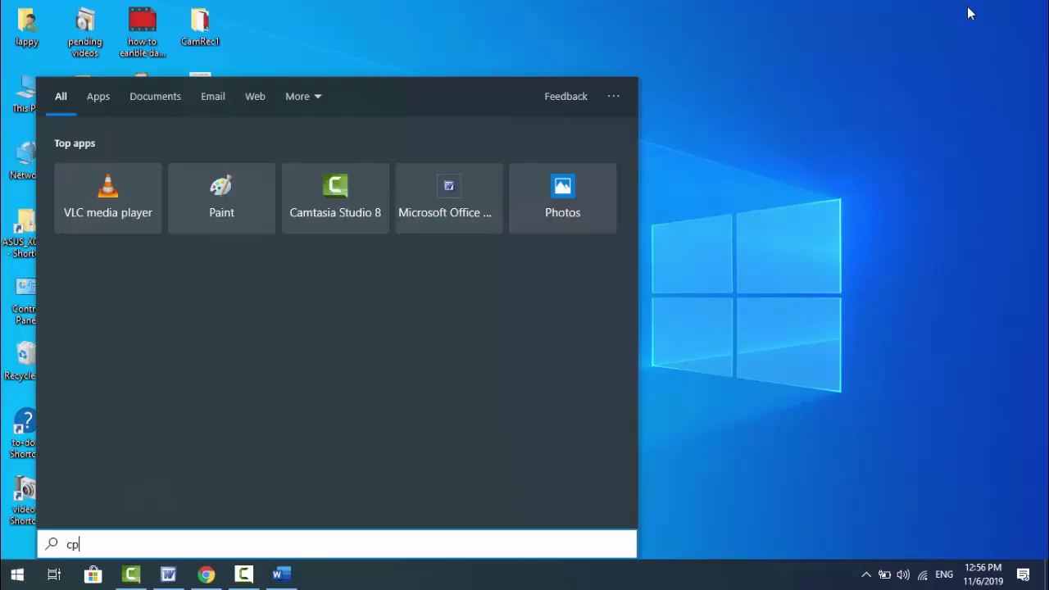
key(Return)
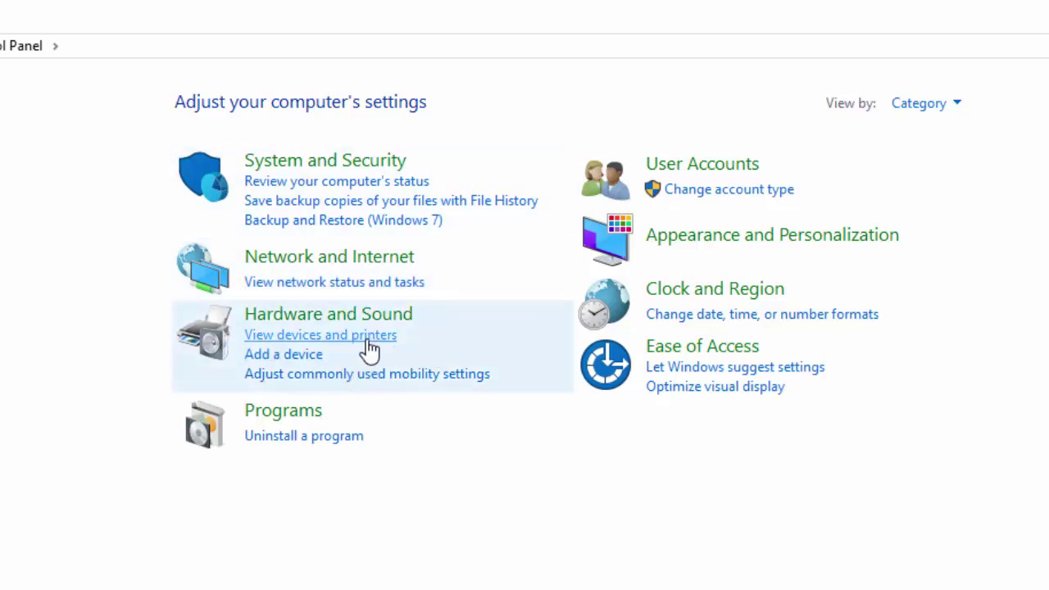
- Check Microsoft Print to PDF in Devices and Printers, try Add a printer, then close everything
click(371, 336)
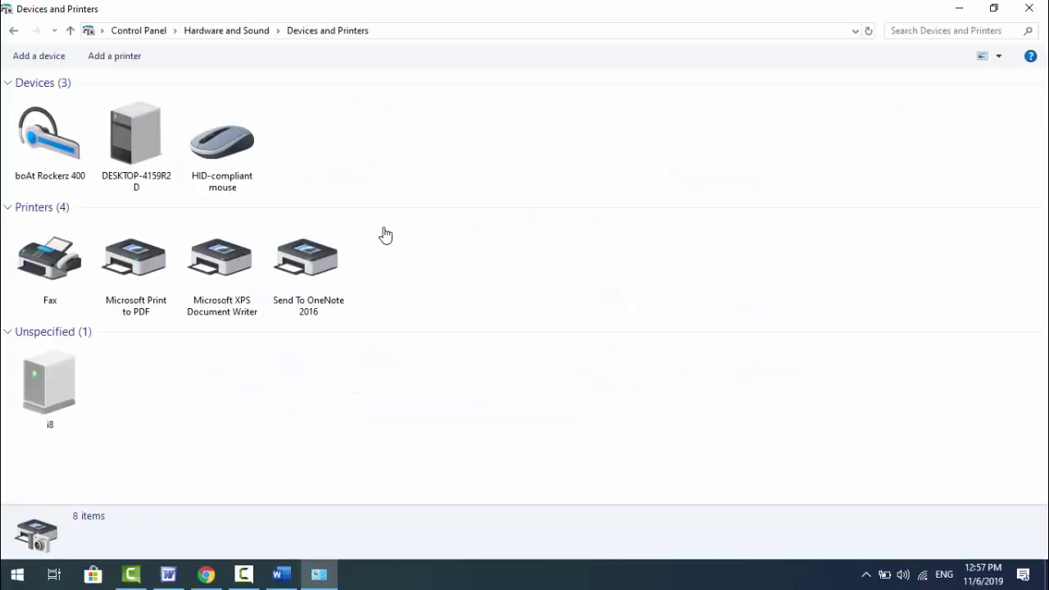
mouse_move(131, 262)
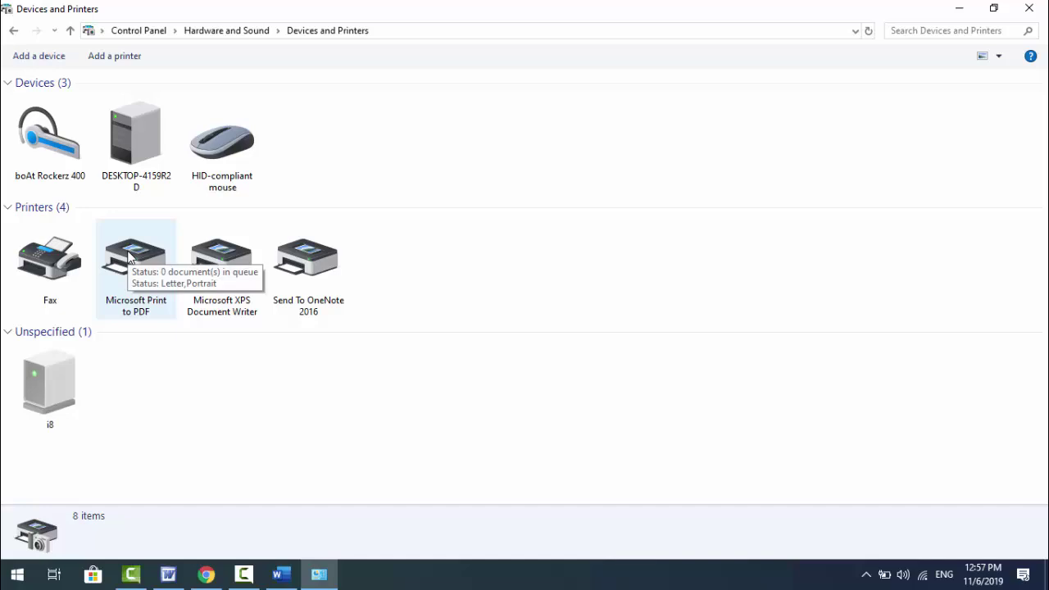
right_click(127, 252)
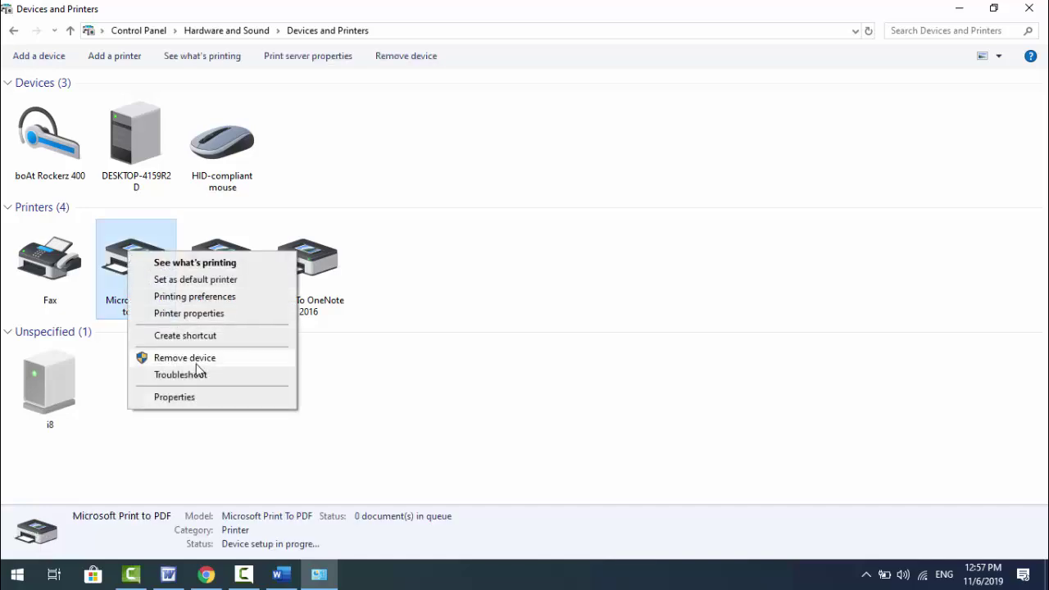
click(335, 374)
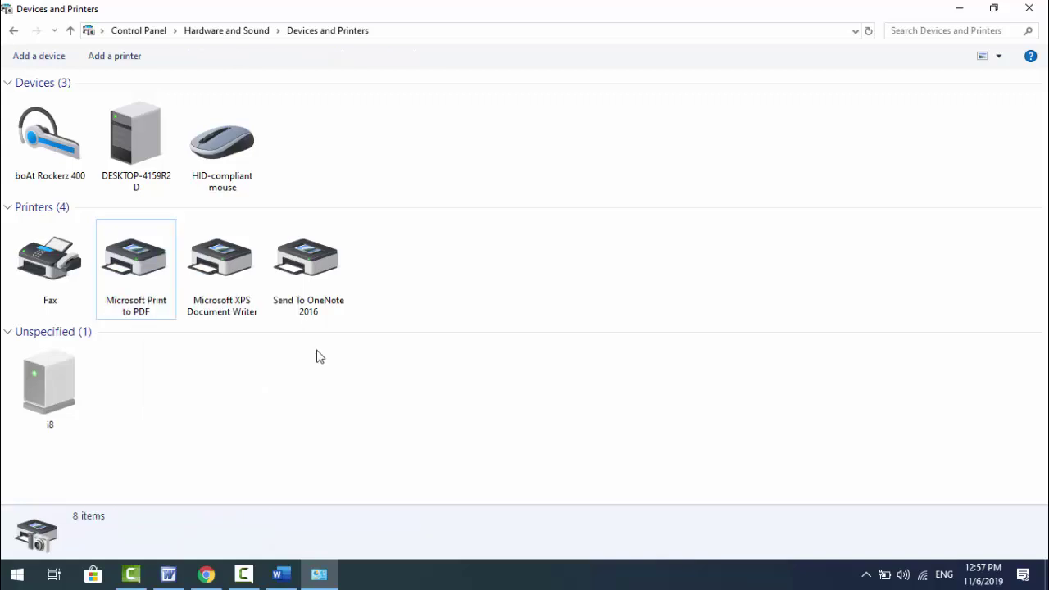
click(115, 59)
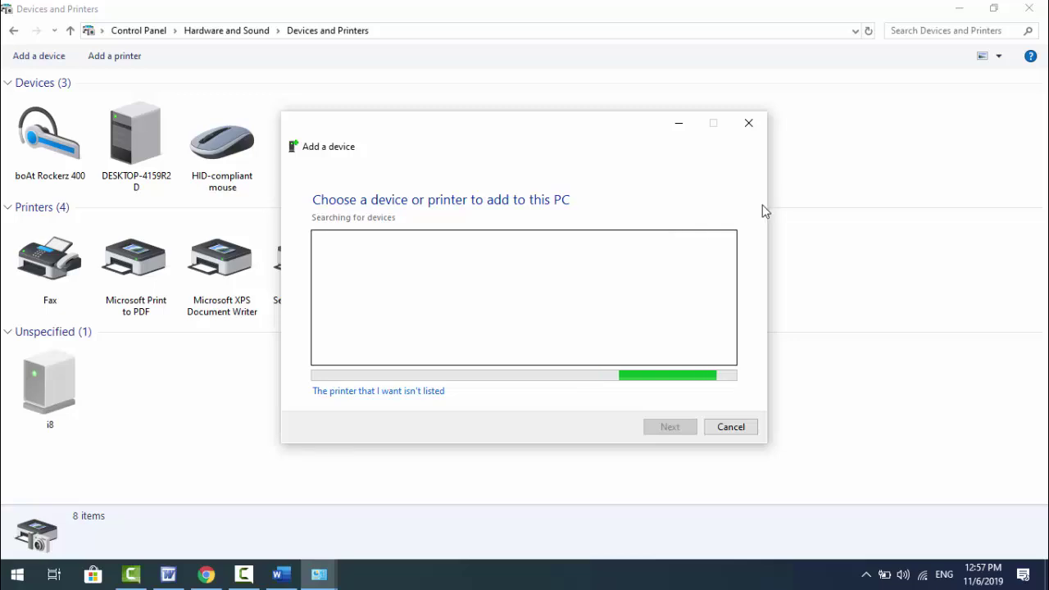
click(748, 124)
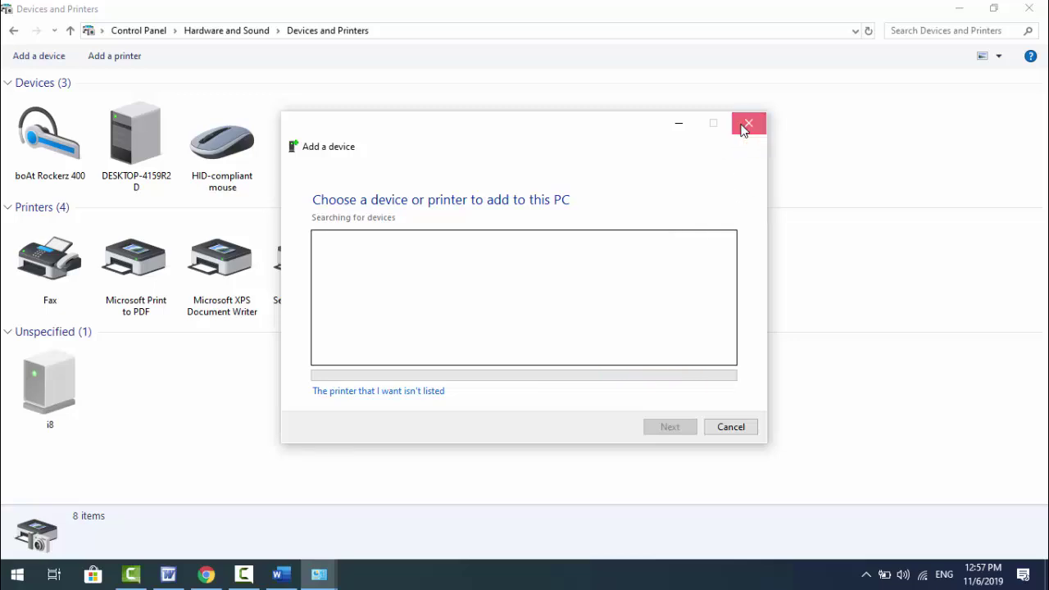
click(1030, 7)
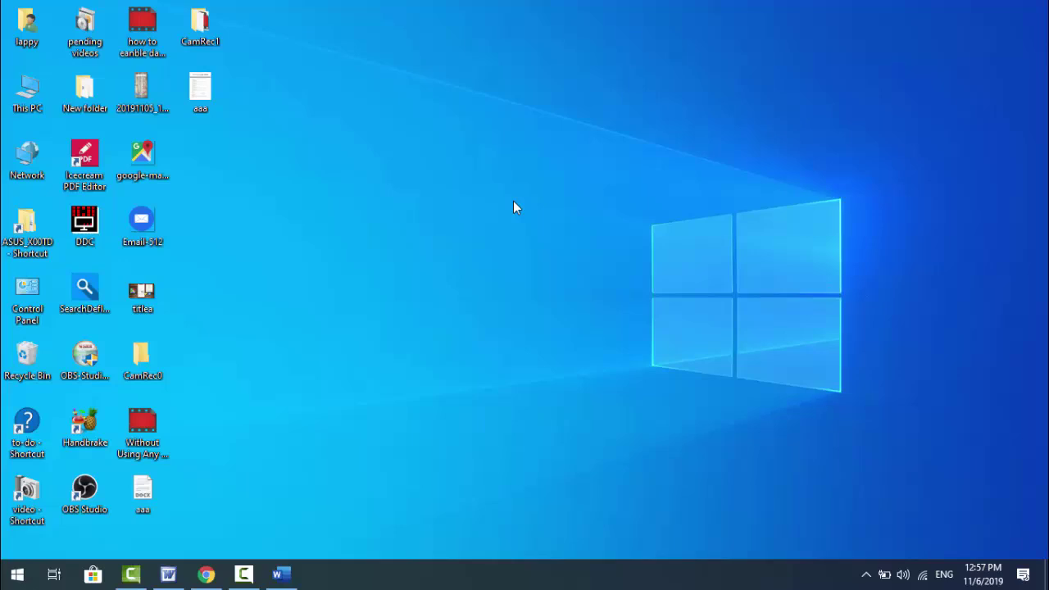
- Search Settings for 'troubleshoo', run the Printer troubleshooter, then close it and Settings
key(super+i)
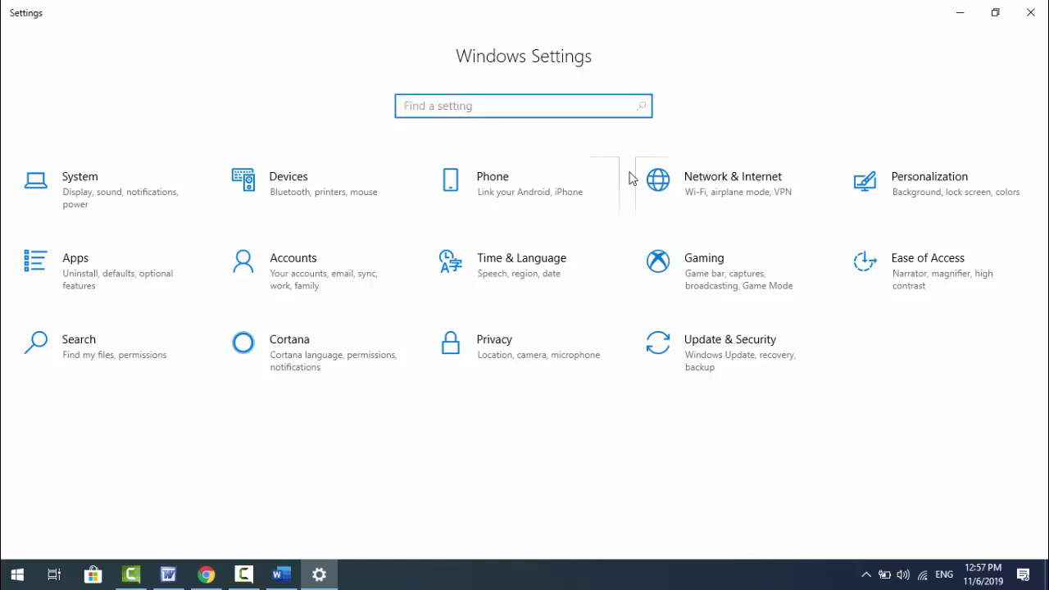
text(troubleshoo)
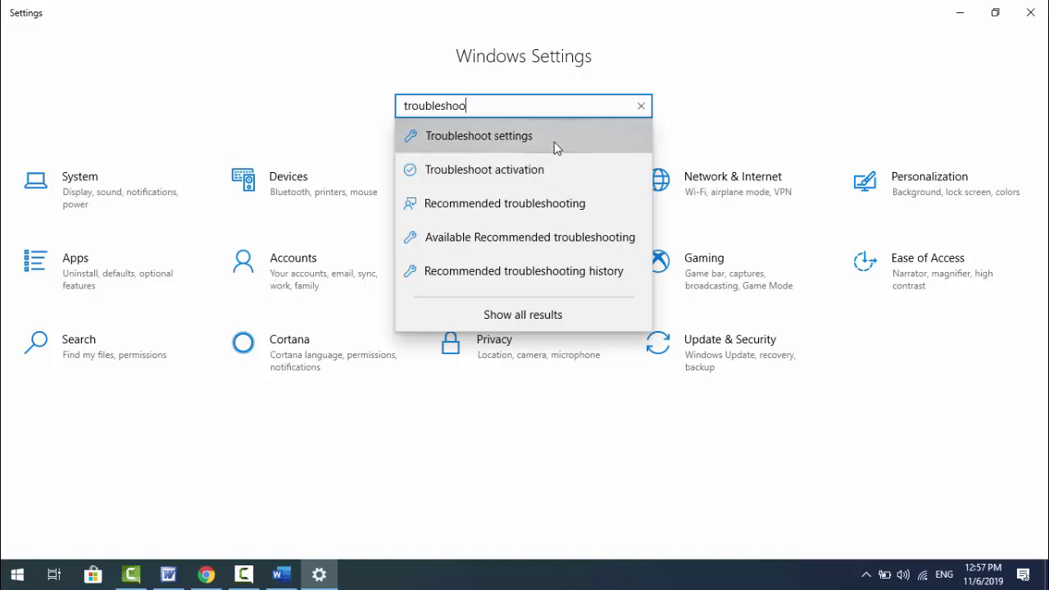
click(555, 142)
scroll(556, 148, down, 3)
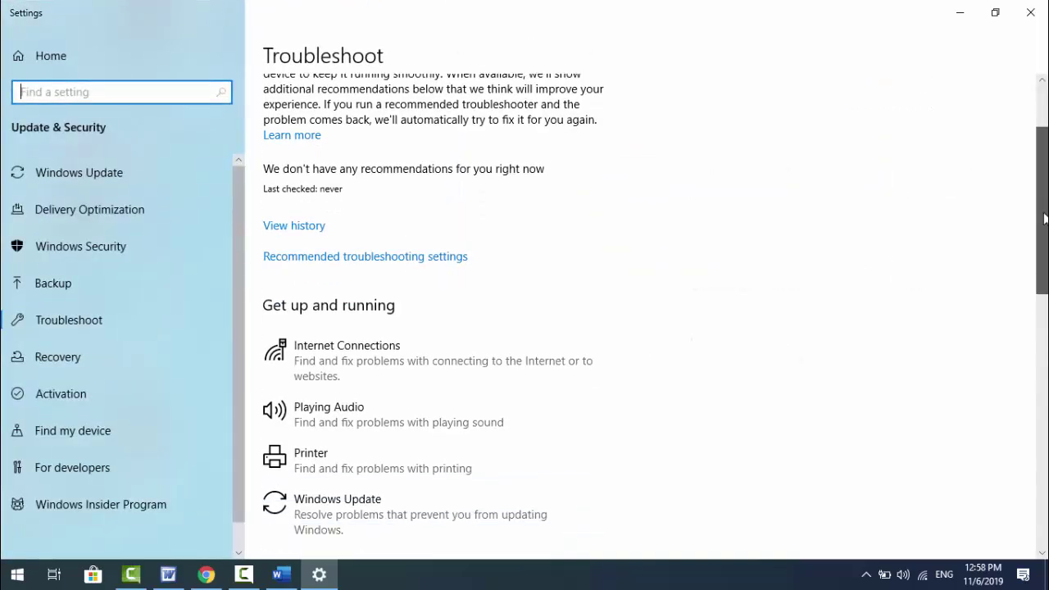
scroll(555, 148, down, 2)
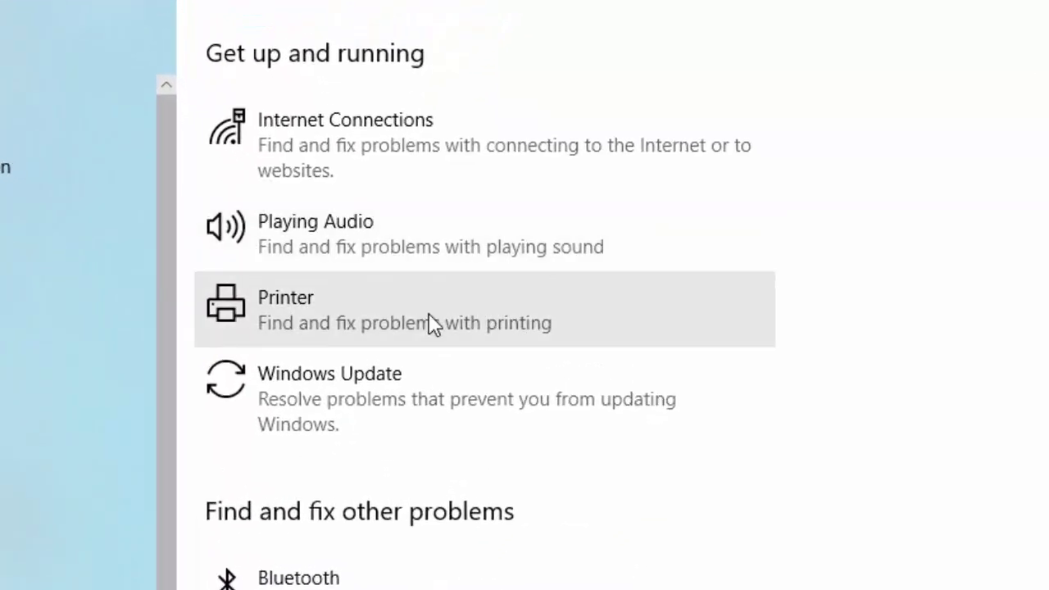
click(429, 315)
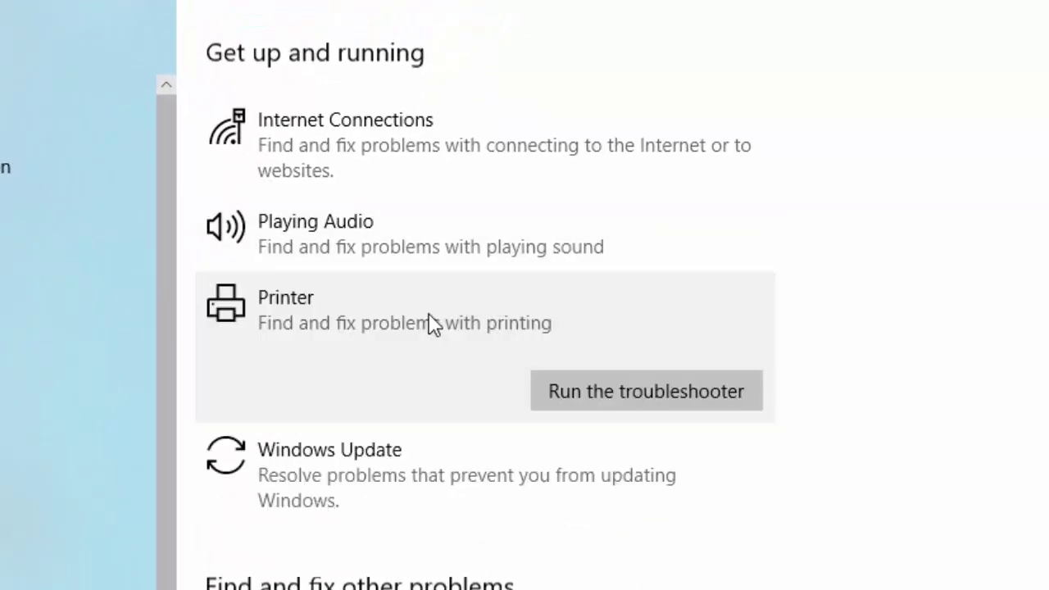
click(632, 402)
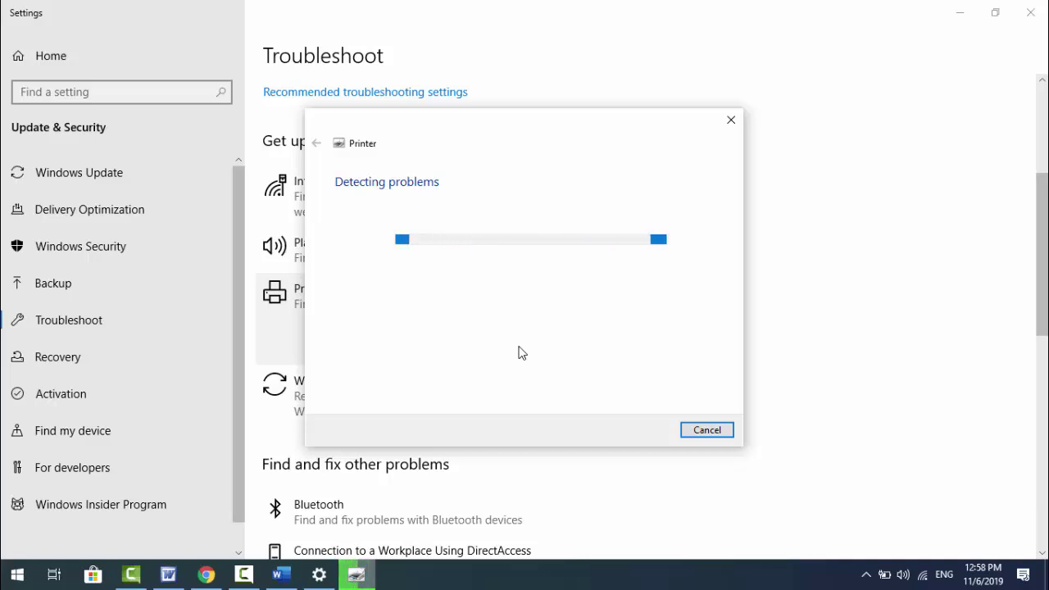
click(732, 127)
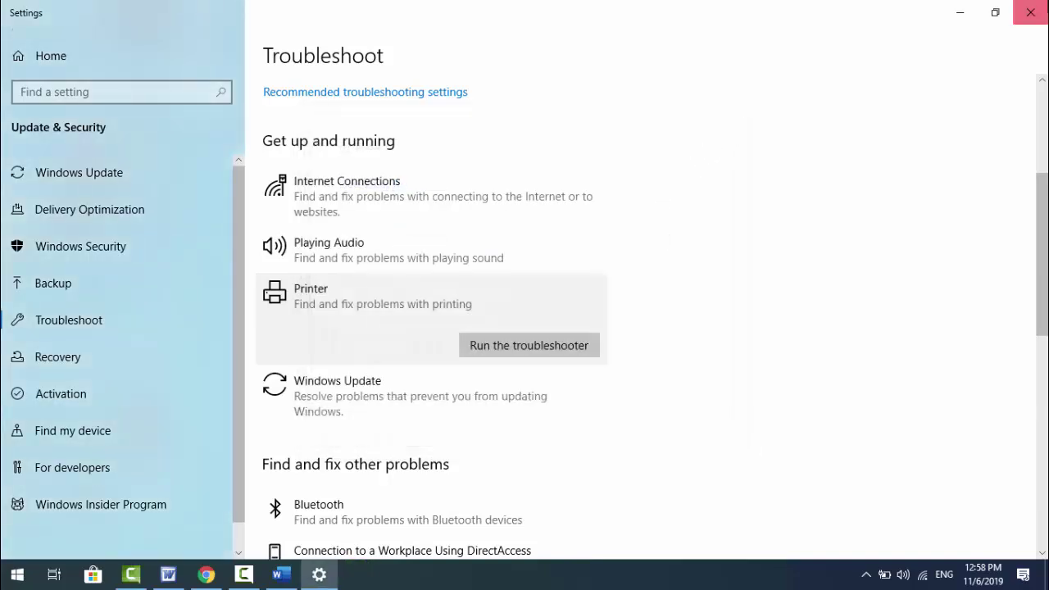
click(1030, 12)
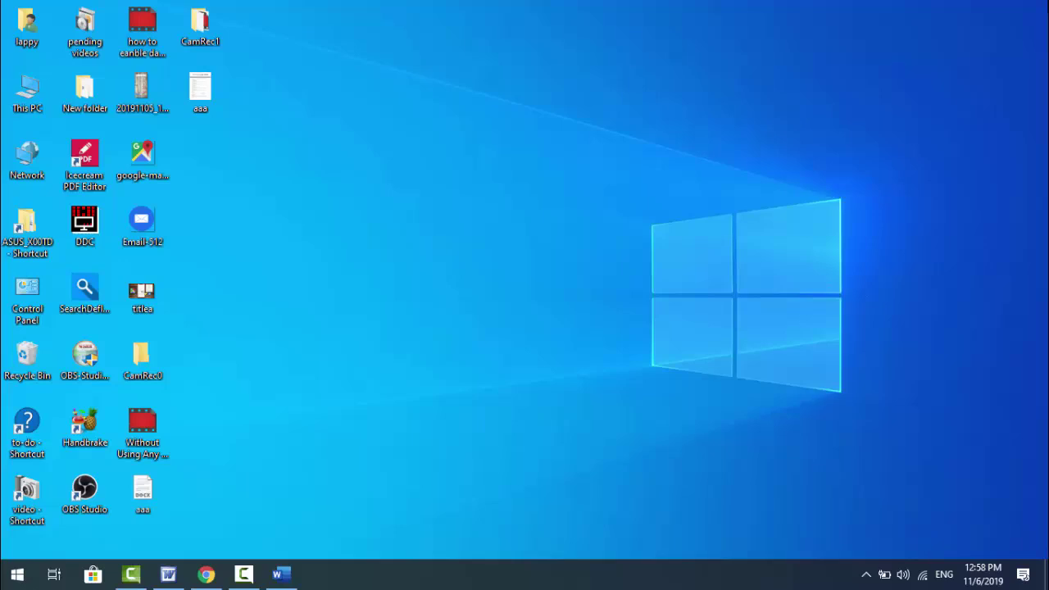
- Open Device Manager maximized and expand Print queues to Microsoft Print to PDF
key(super+x)
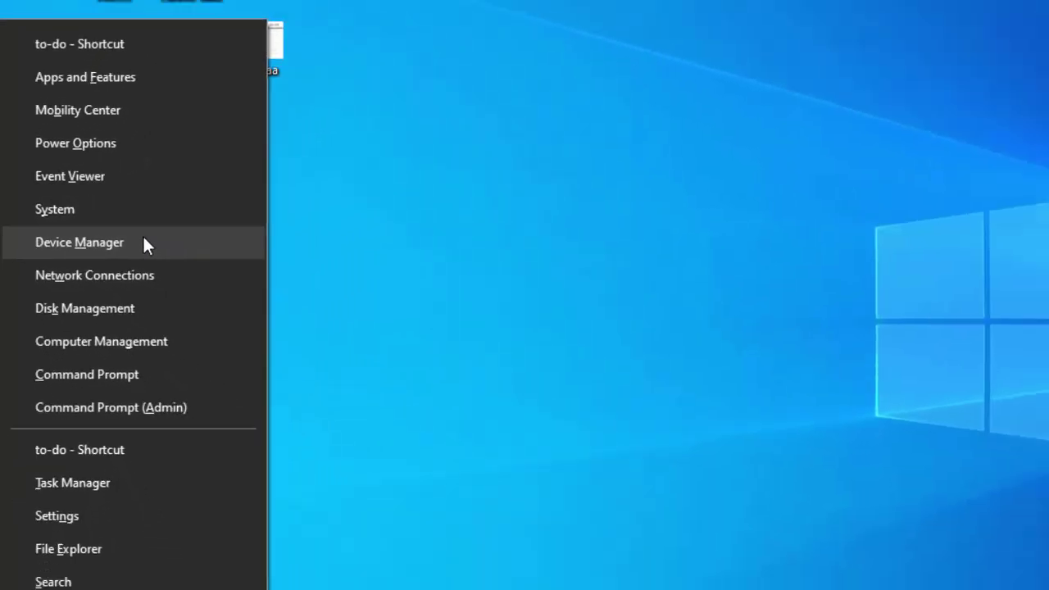
key(Escape)
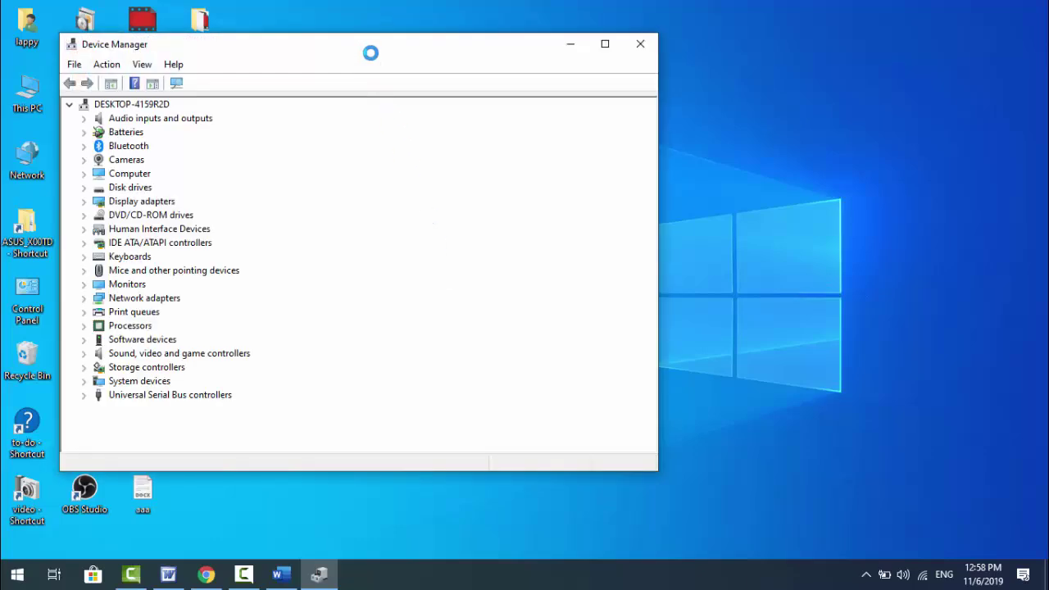
double_click(370, 52)
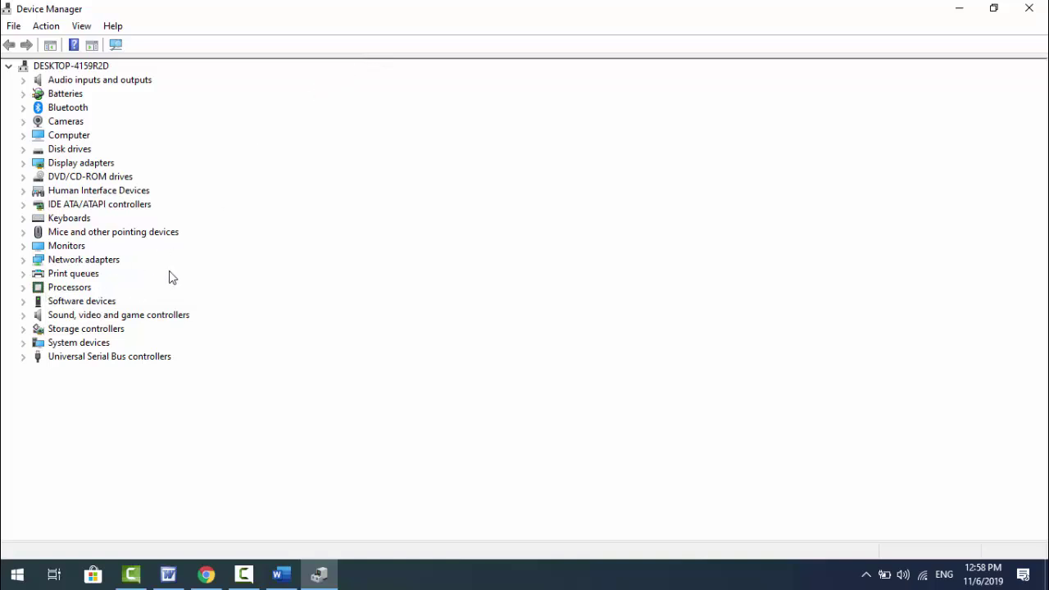
double_click(74, 274)
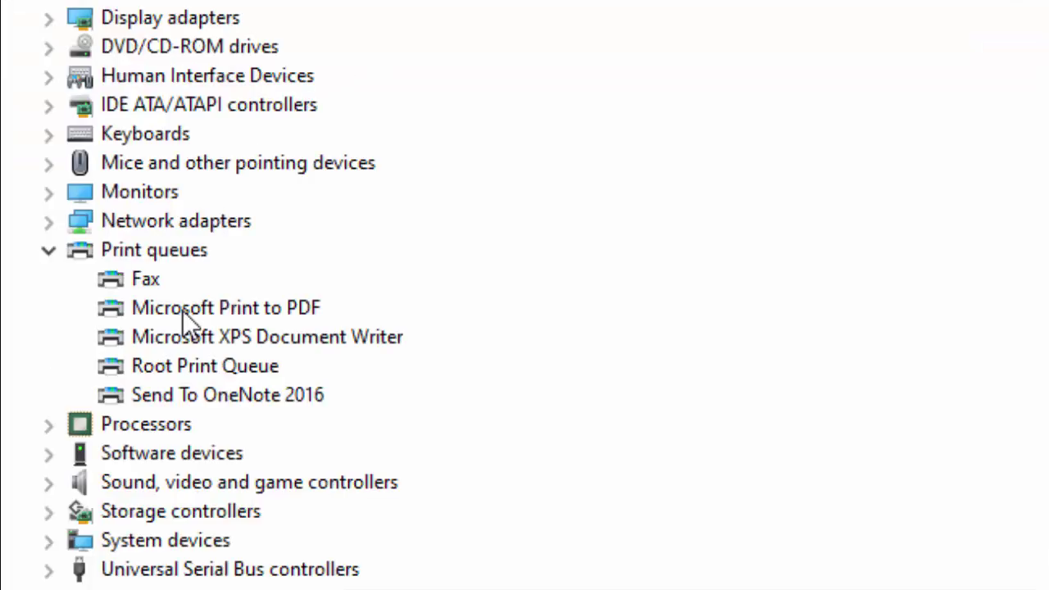
click(183, 311)
right_click(183, 311)
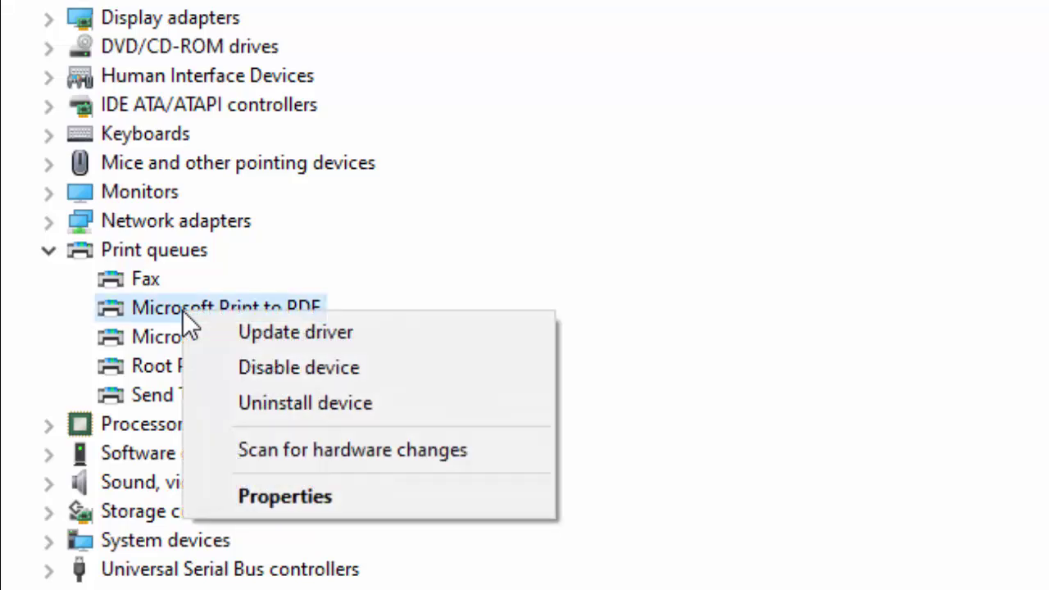
- Run Update driver with Browse my computer for Microsoft Print to PDF, then close Device Manager
click(278, 330)
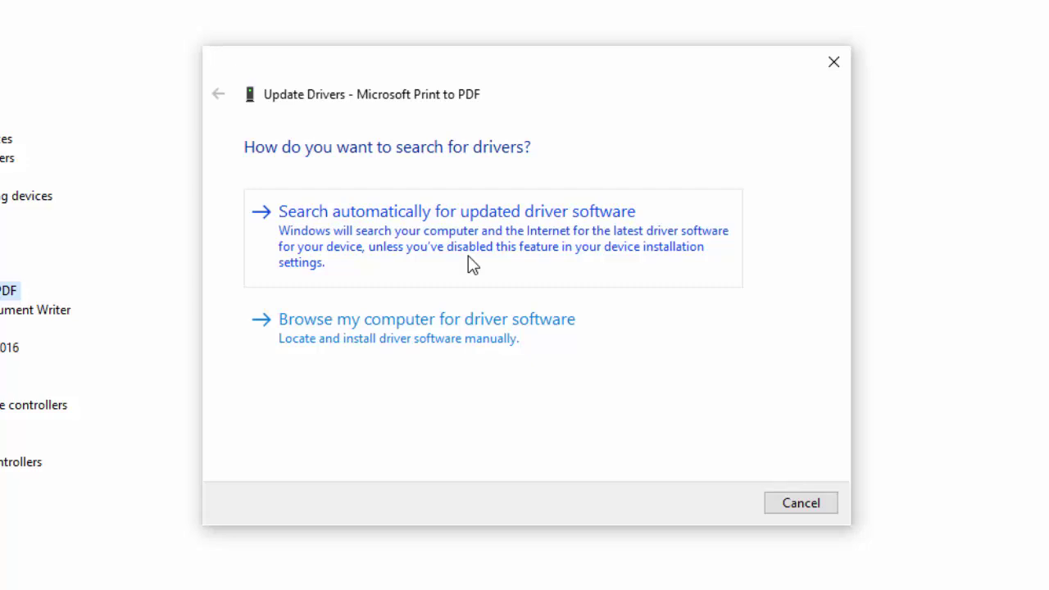
click(448, 321)
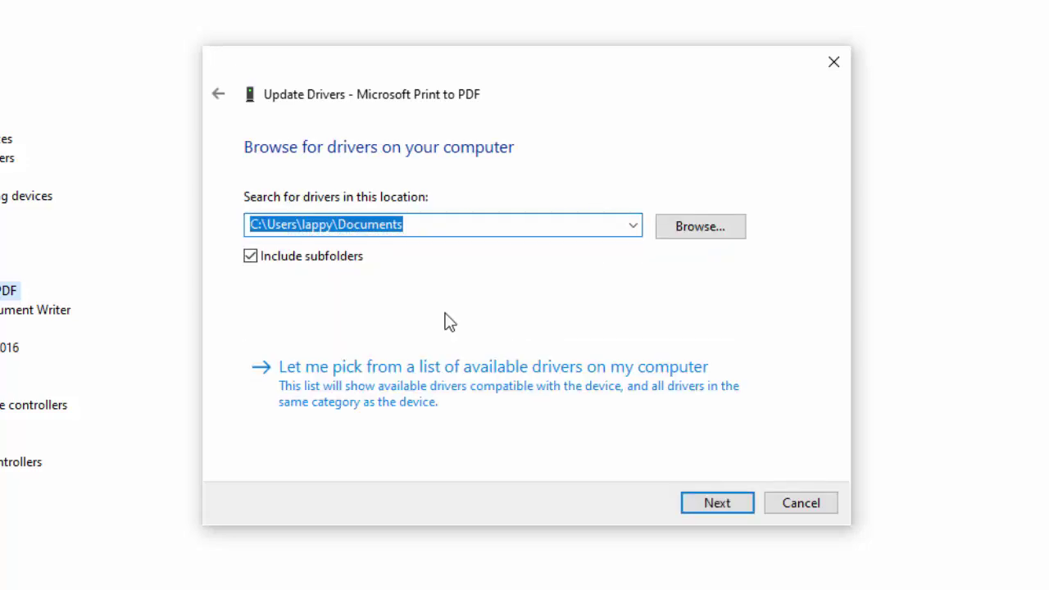
click(711, 513)
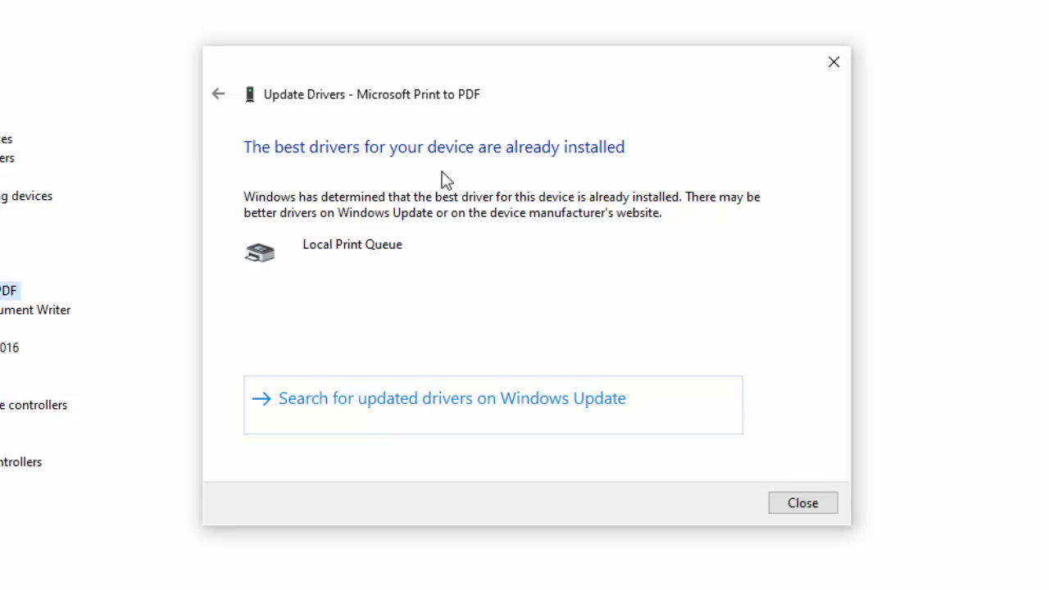
click(218, 96)
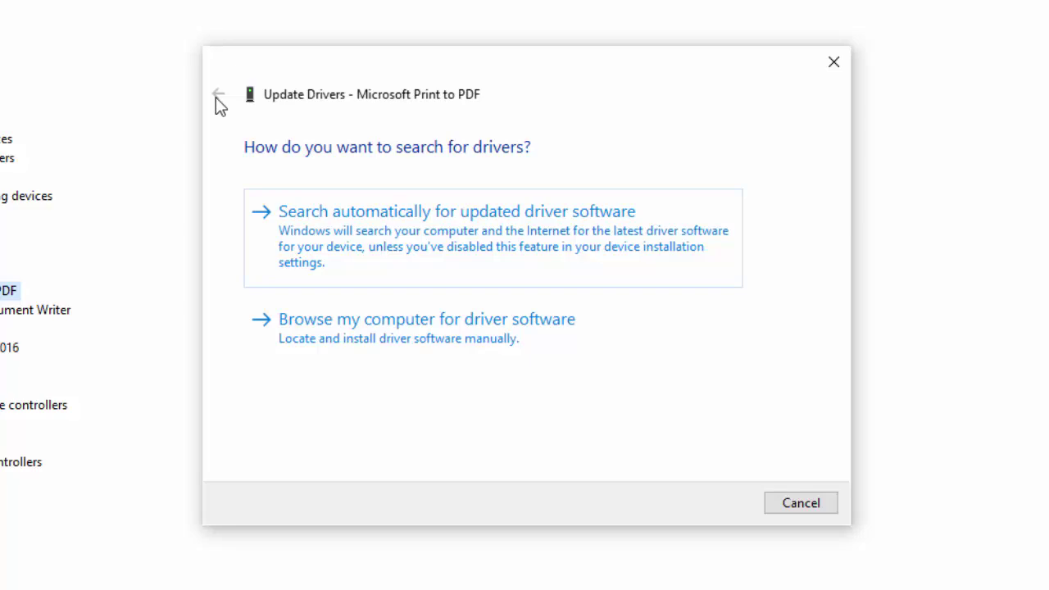
click(833, 63)
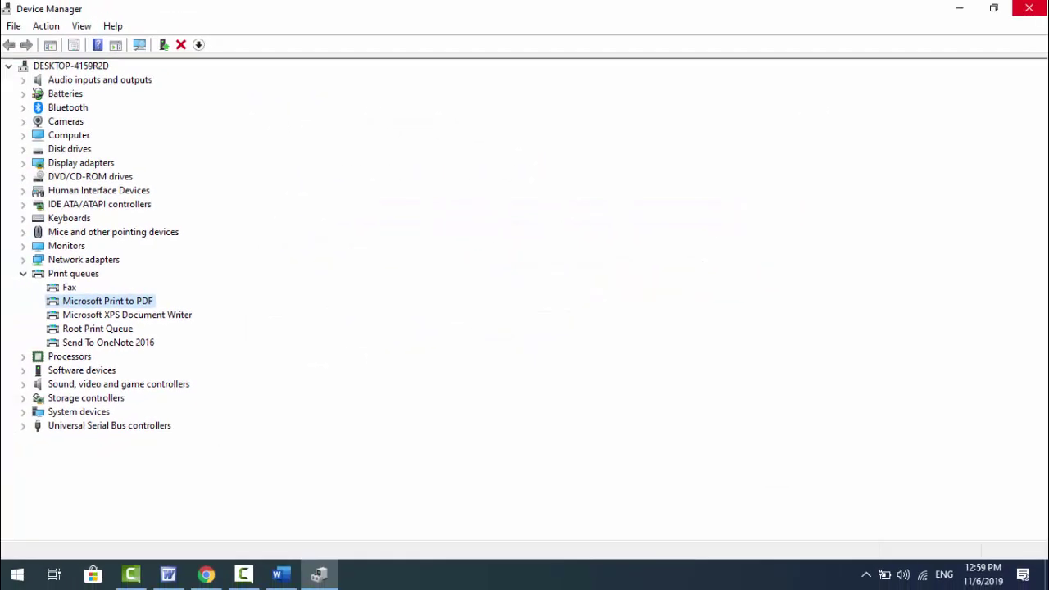
click(1028, 8)
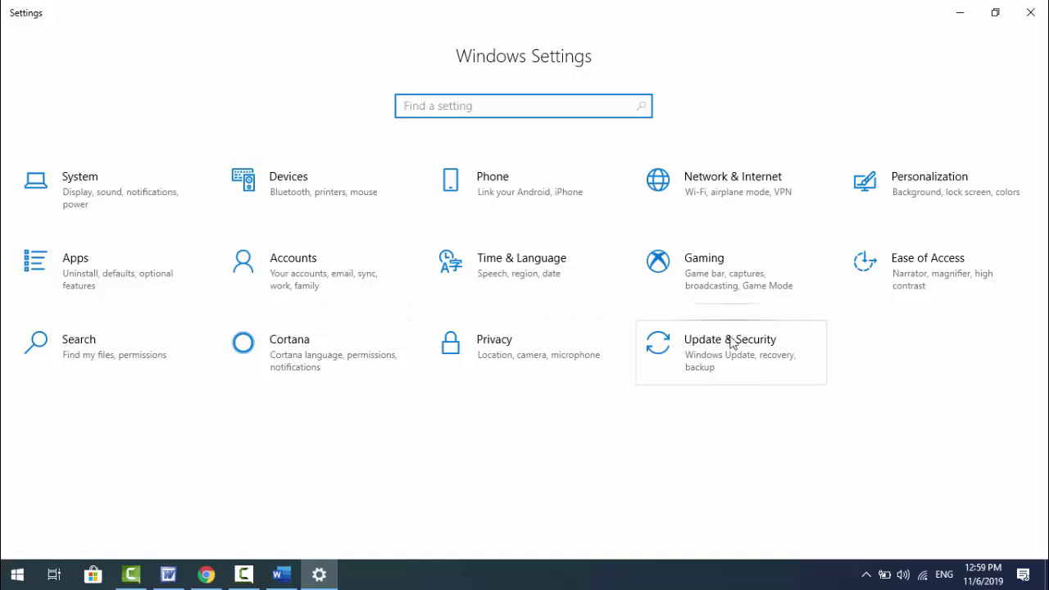
- Review pending cumulative updates KB4522741 and KB4522355 in Update & Security, then close Settings
click(740, 363)
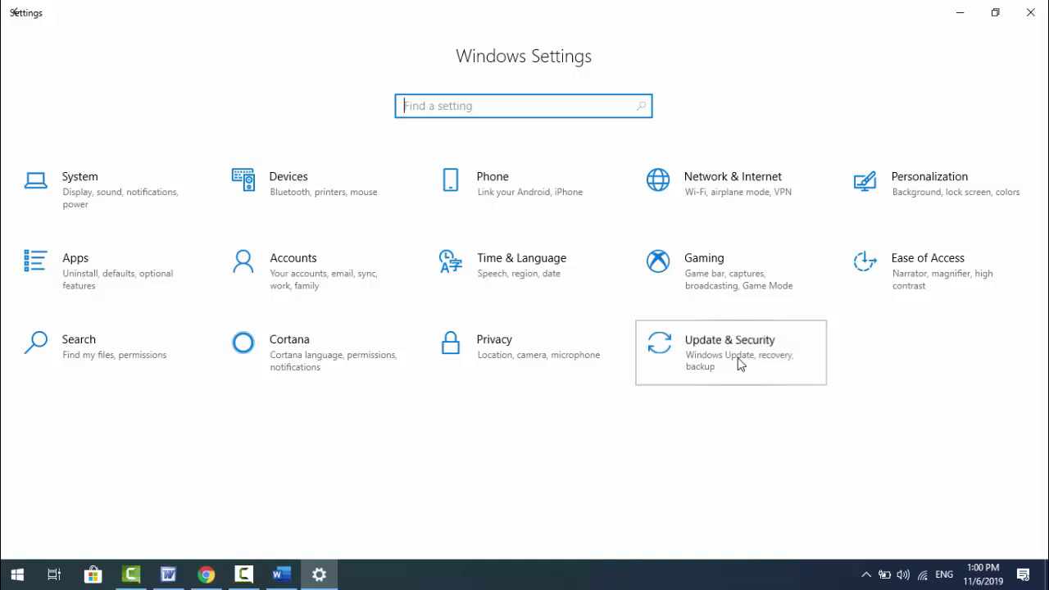
click(741, 365)
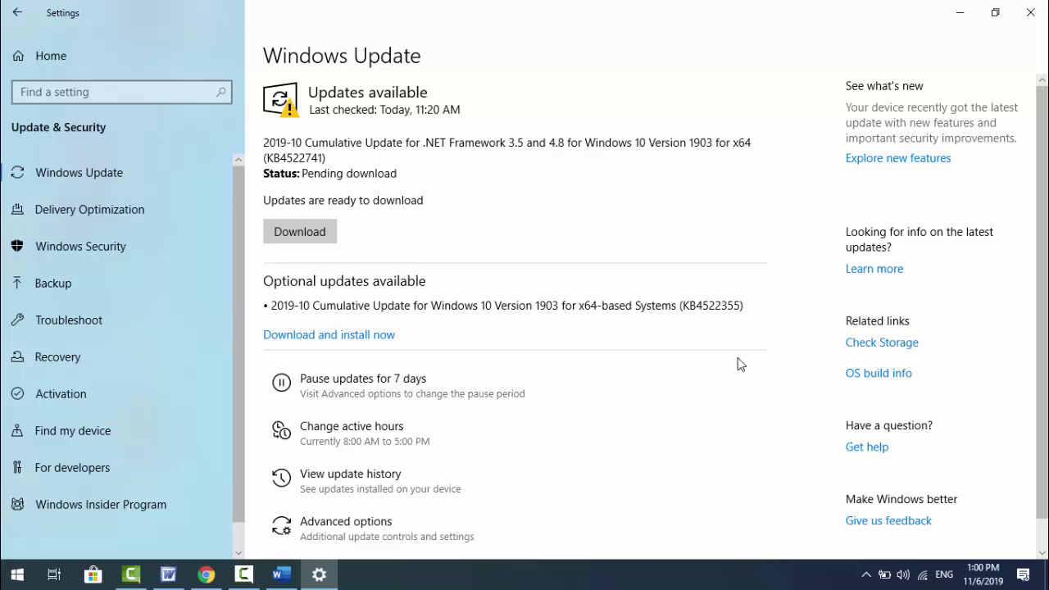
click(1034, 11)
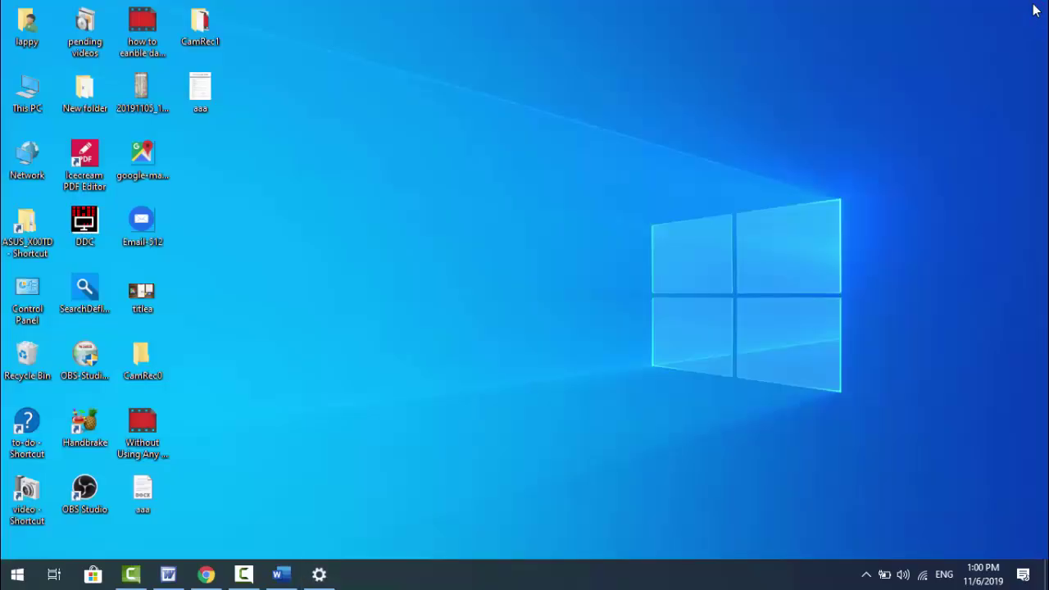